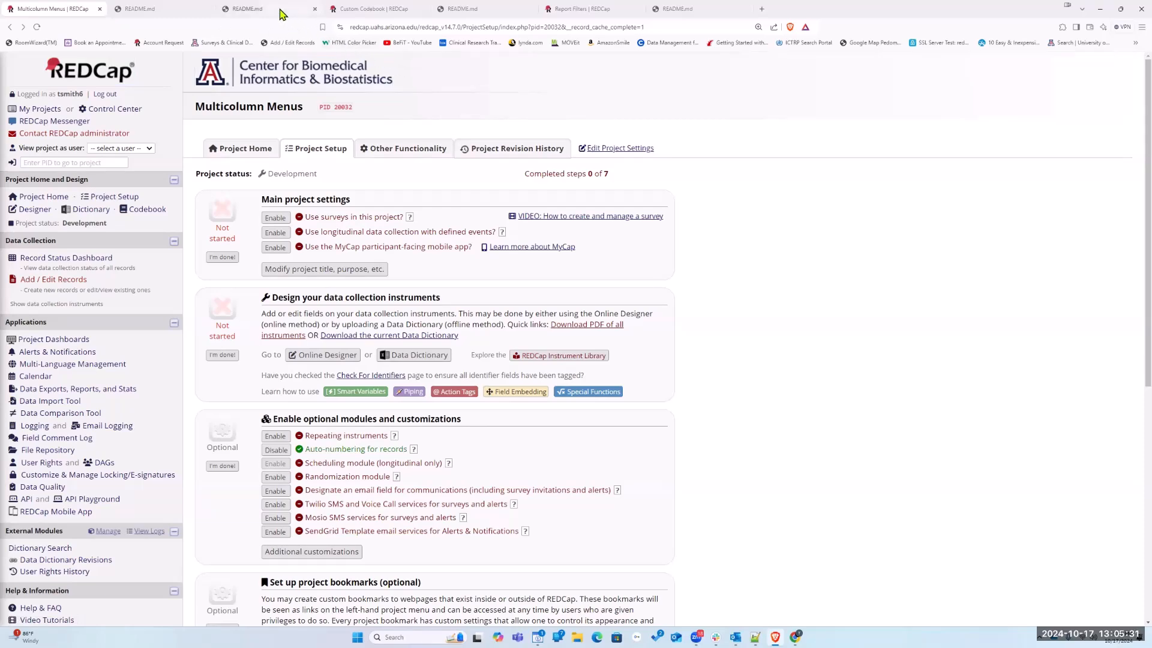
pyautogui.click(287, 12)
pyautogui.scroll(2, 433, 170)
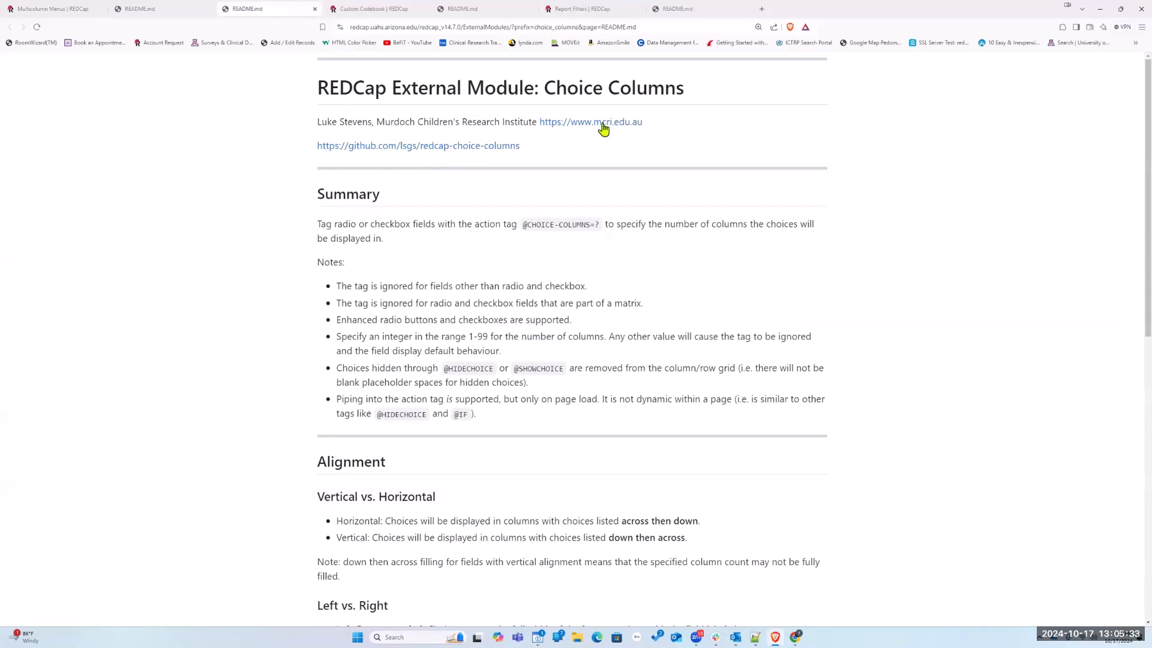
pyautogui.moveTo(547, 83); pyautogui.dragTo(686, 90)
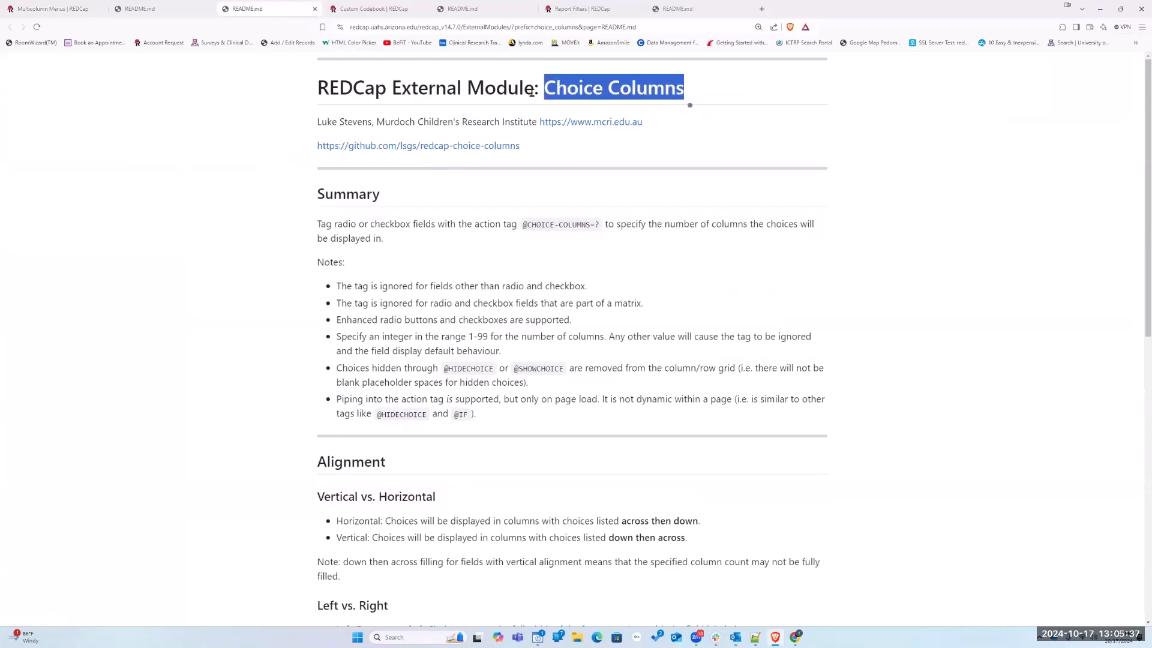
pyautogui.scroll(-5, 531, 257)
pyautogui.scroll(-4, 531, 257)
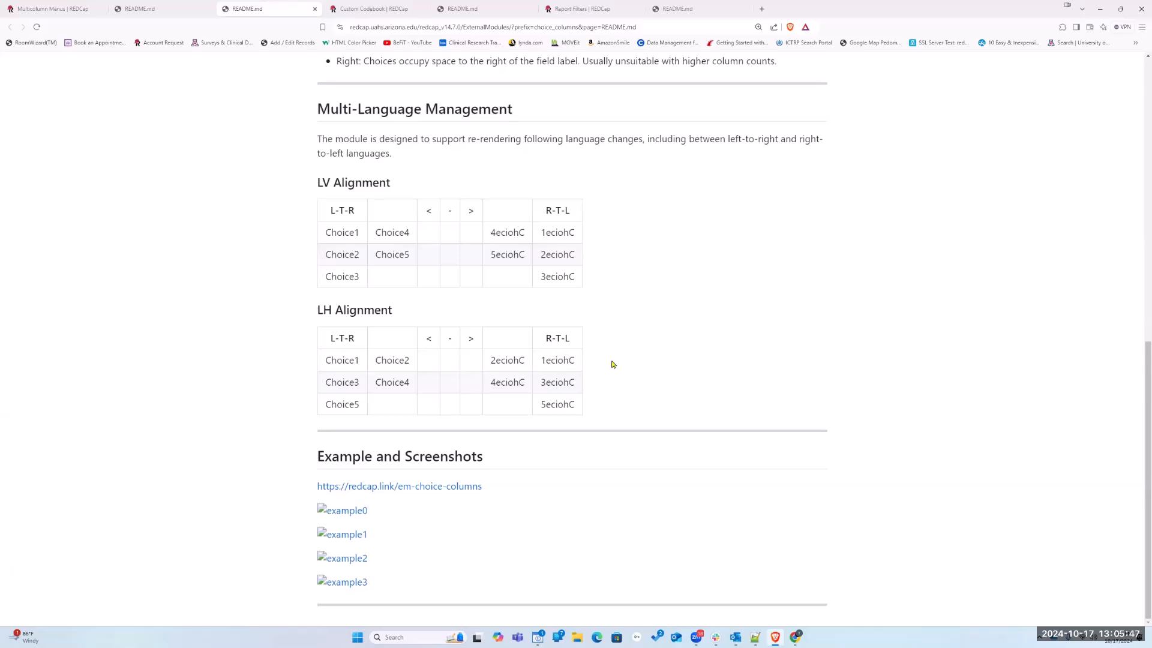
pyautogui.click(351, 514)
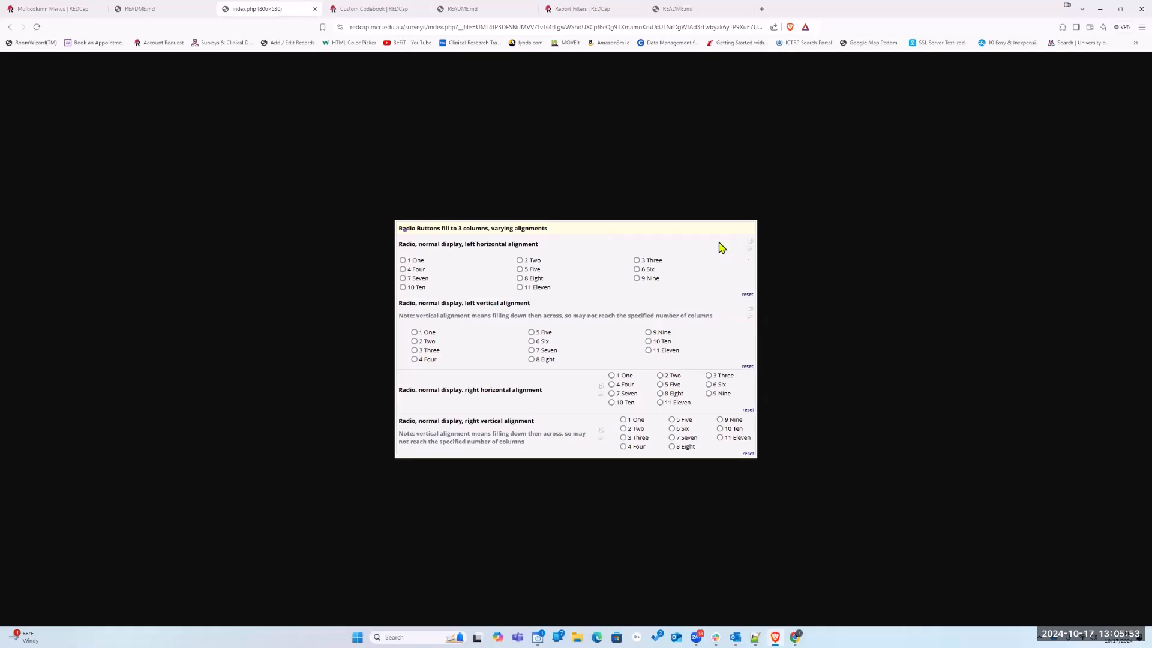
pyautogui.click(315, 9)
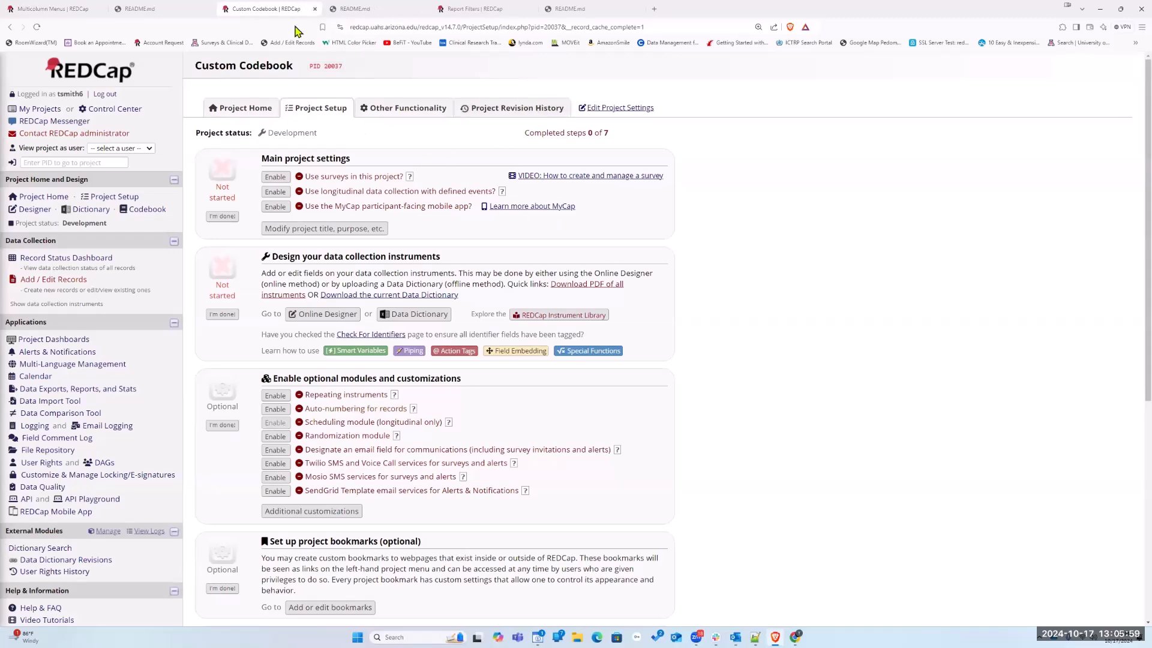
pyautogui.click(172, 11)
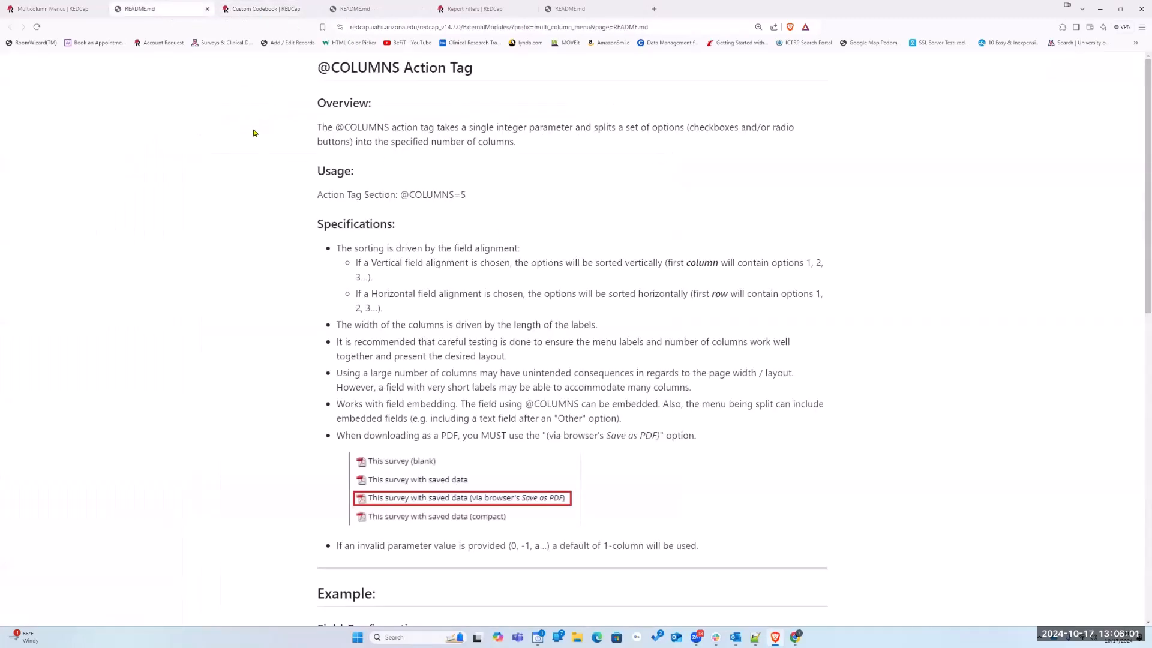
# Return to the Multicolumn Menus project and open its external module manager
pyautogui.click(44, 13)
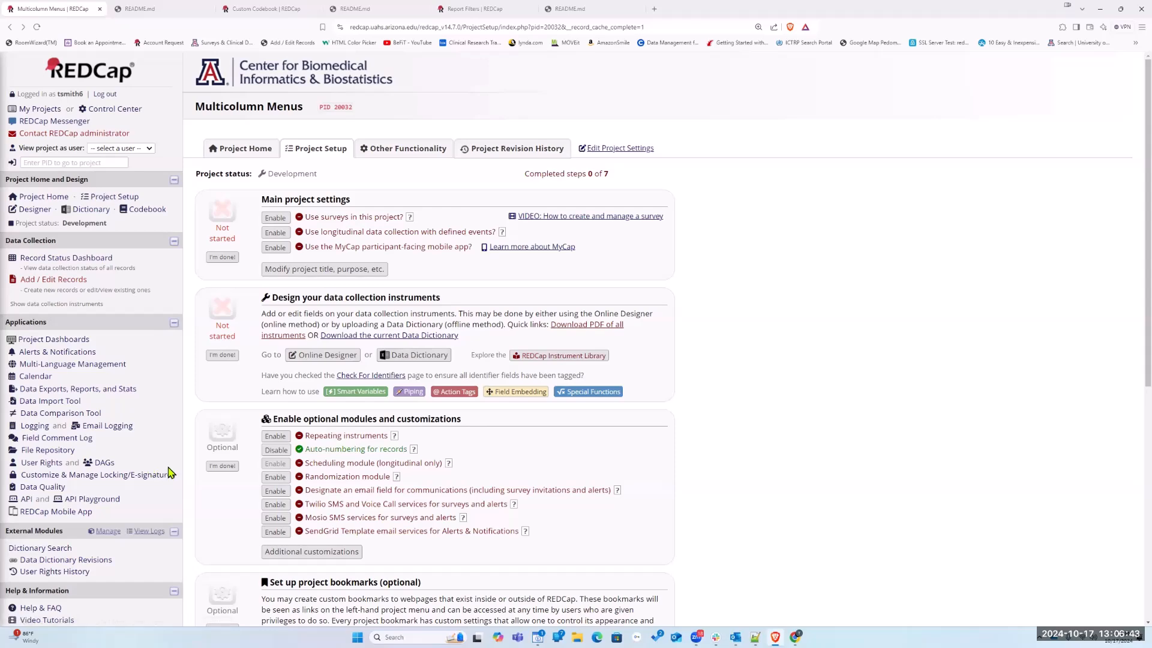
pyautogui.scroll(-2, 171, 474)
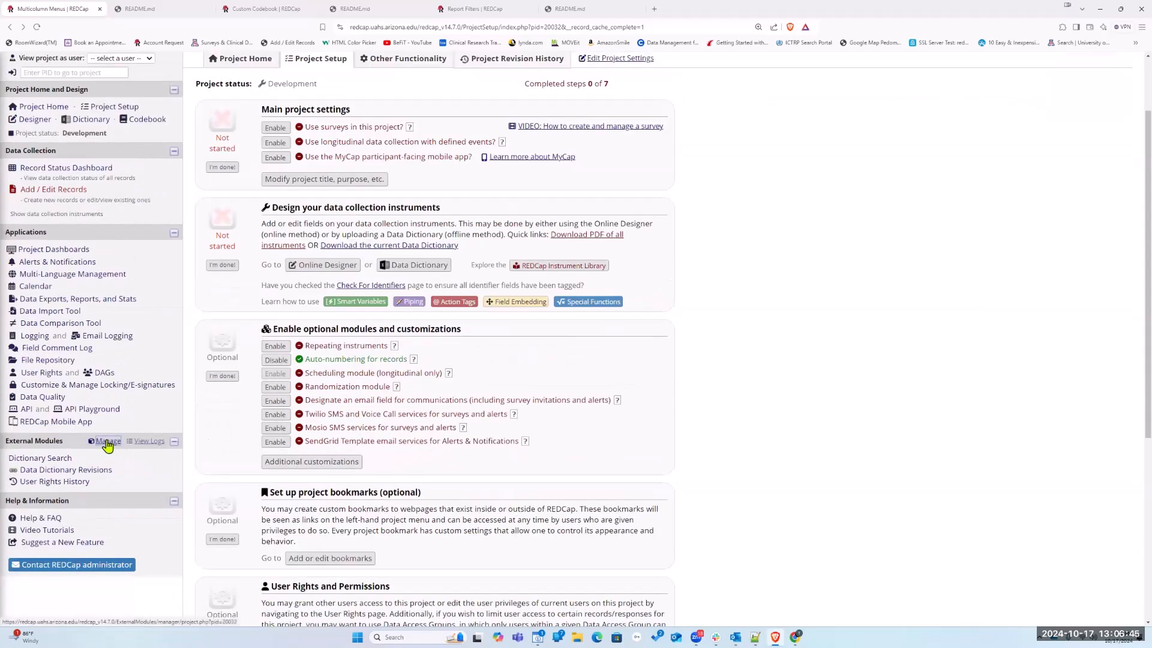
pyautogui.click(108, 443)
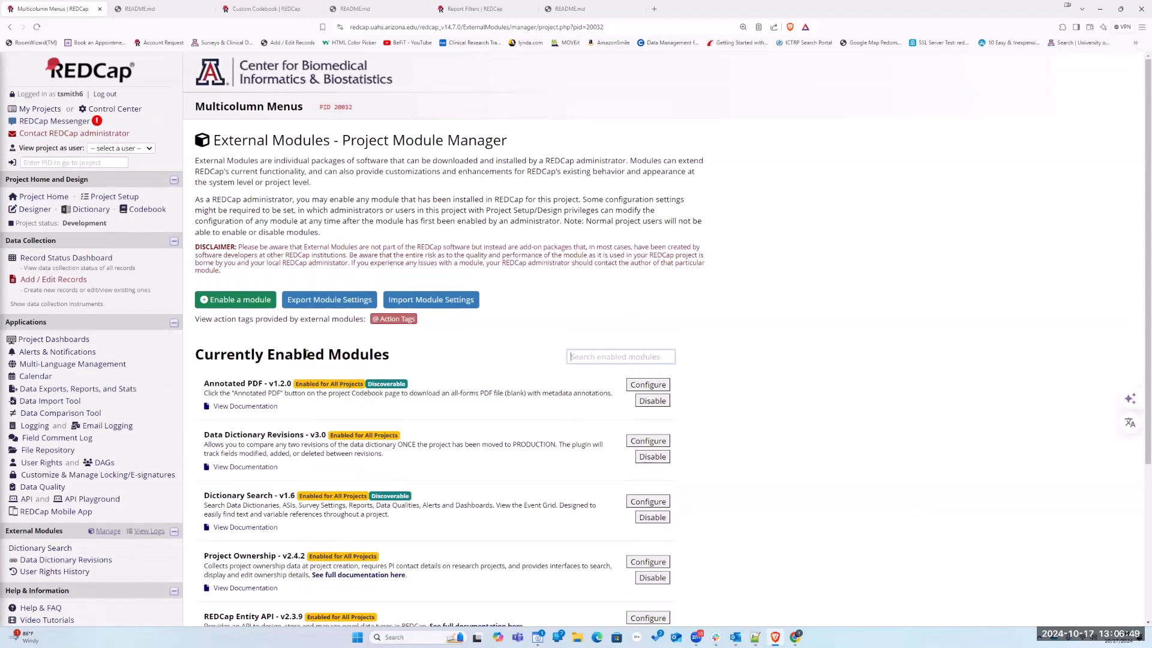
pyautogui.click(237, 304)
pyautogui.click(517, 92)
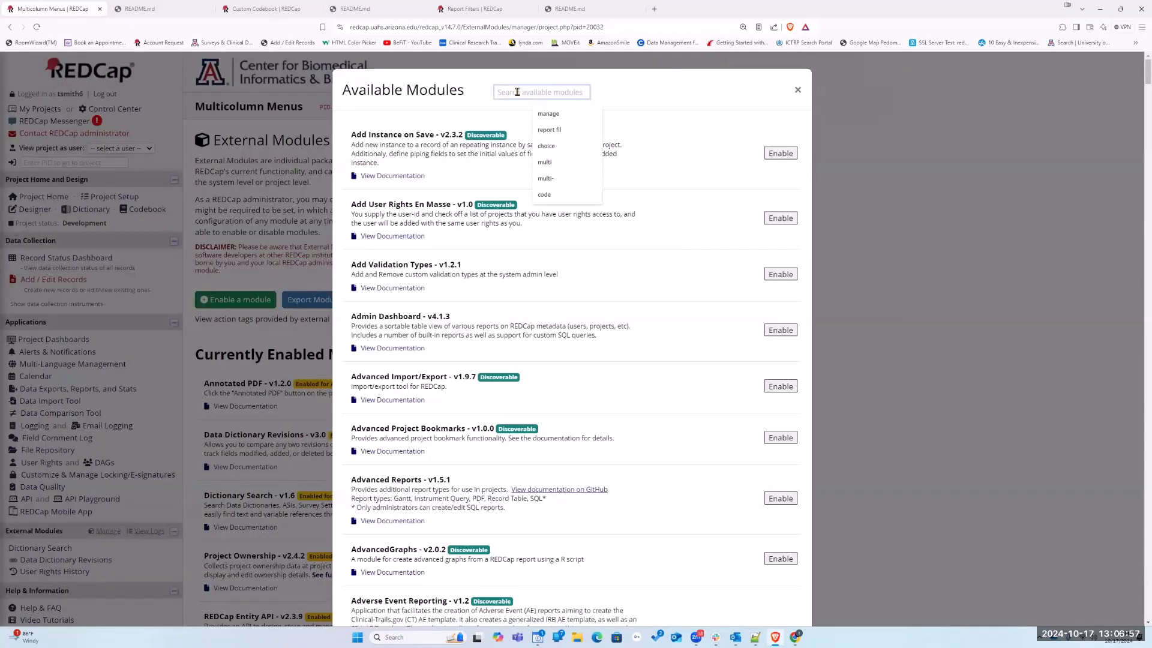
pyautogui.write('multico')
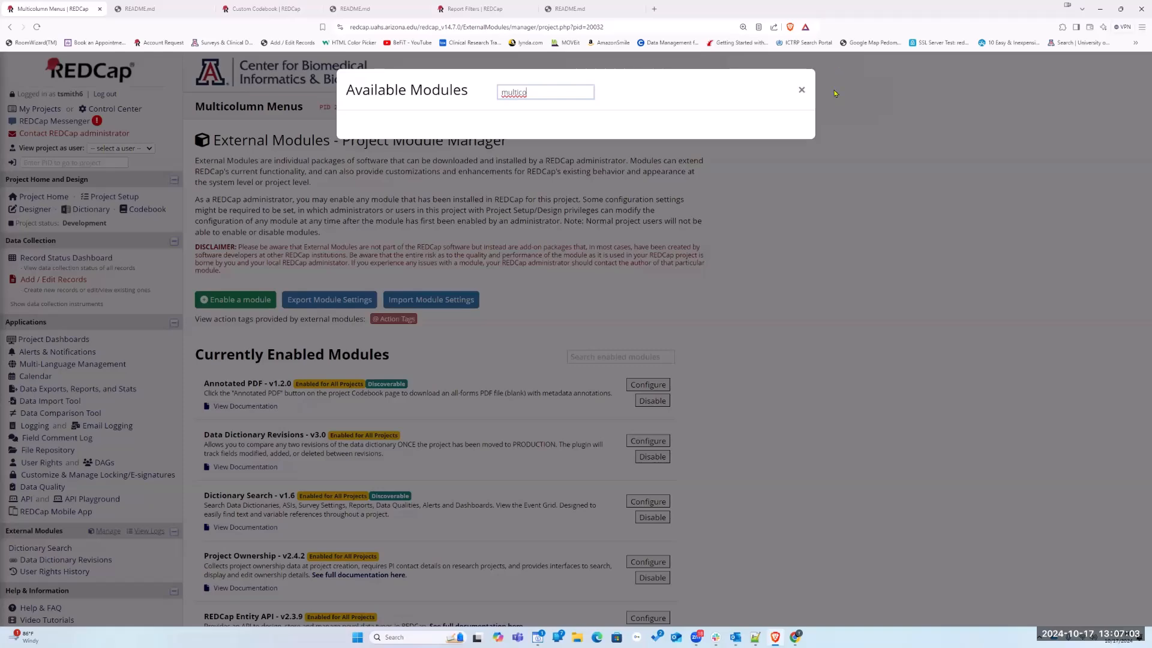
pyautogui.click(800, 90)
pyautogui.scroll(-2, 339, 474)
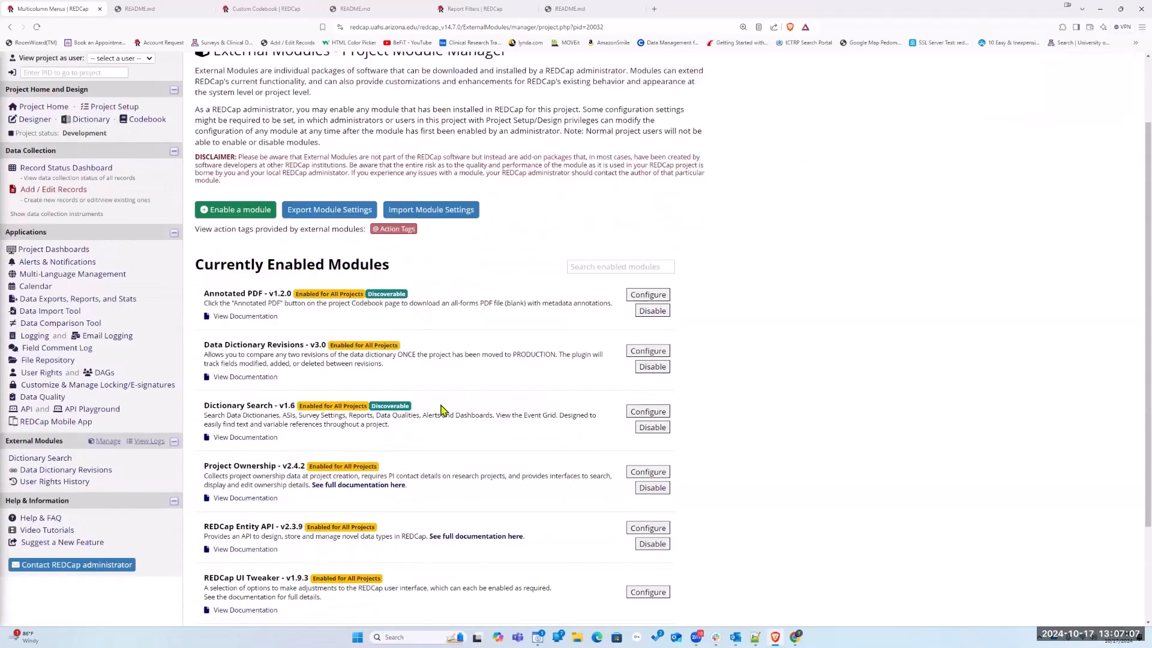
pyautogui.scroll(2, 429, 372)
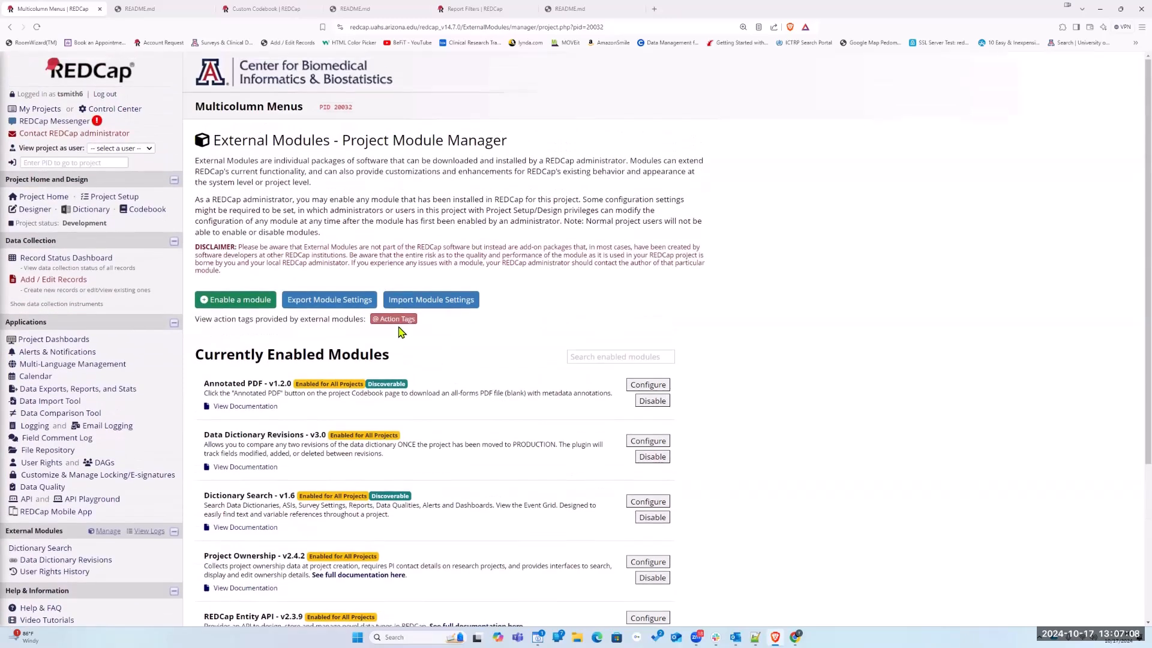
# Search the available modules for "menu" and enable Multi-Column Menu v1.1 in the project
pyautogui.click(234, 301)
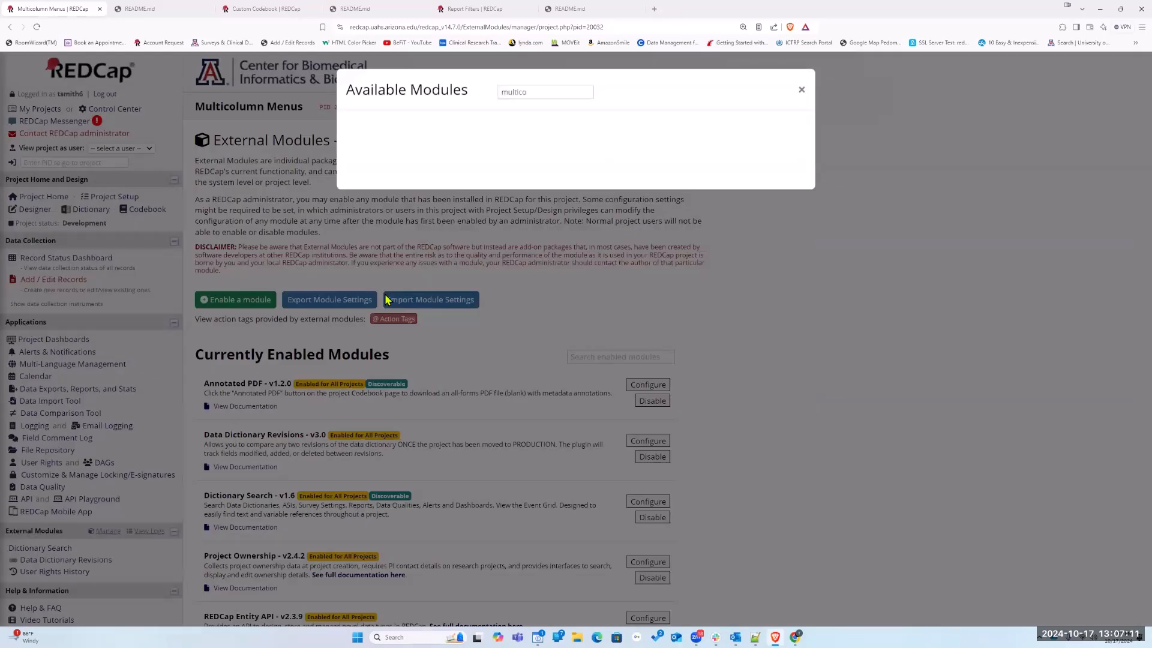
pyautogui.write('menu')
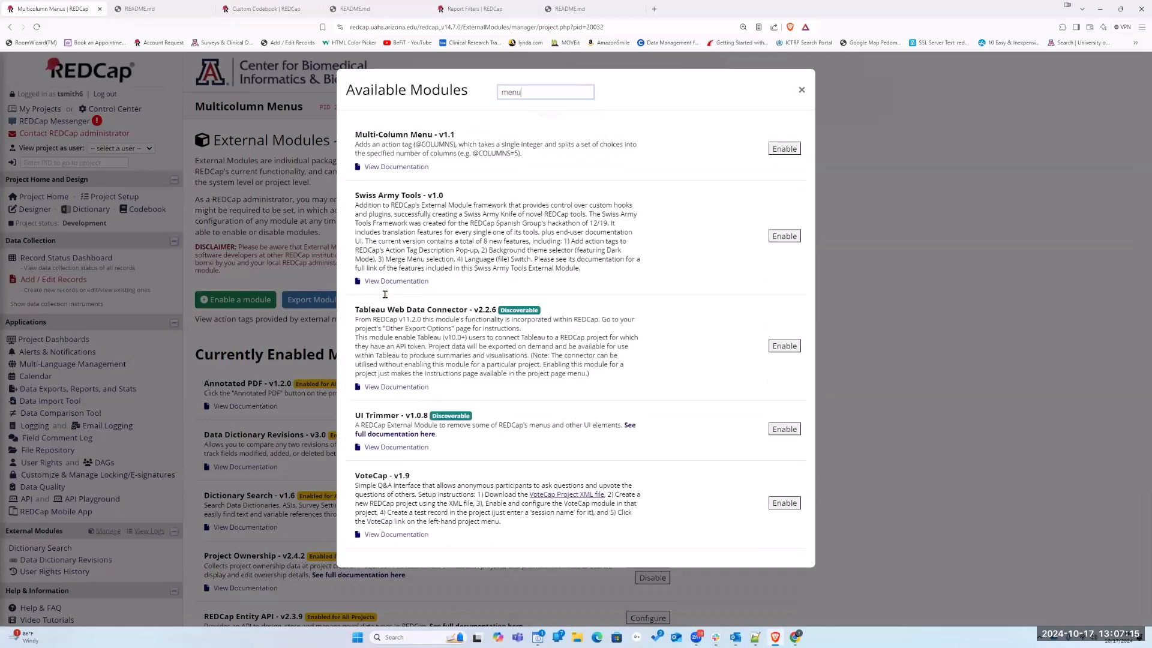
pyautogui.click(784, 149)
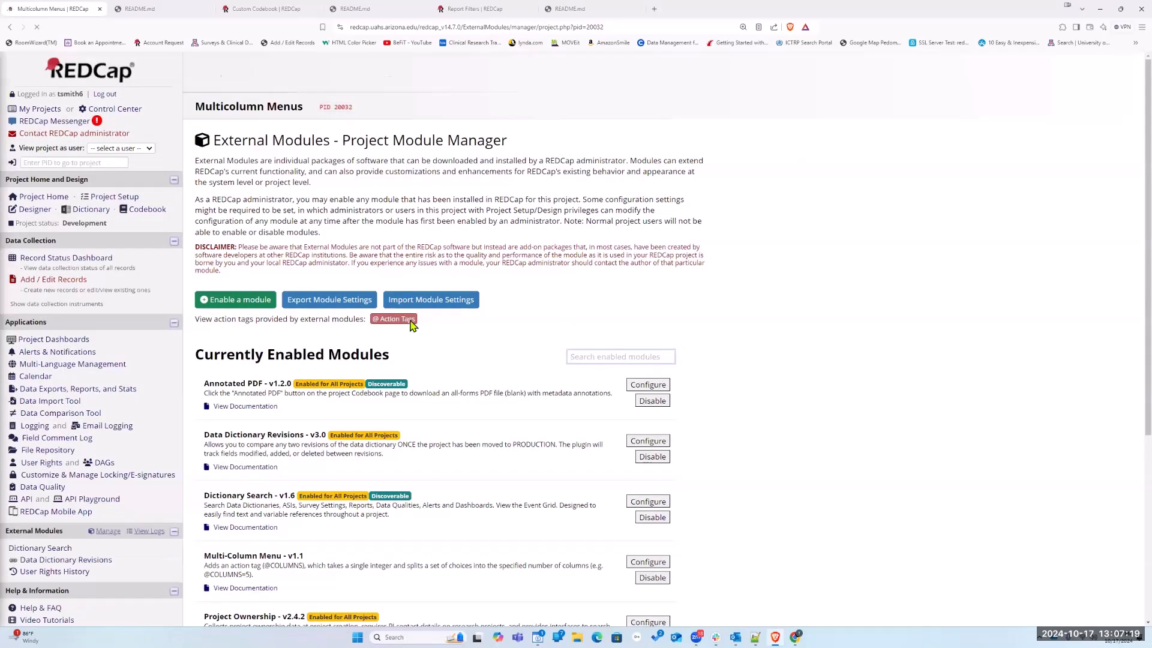
pyautogui.scroll(-5, 413, 324)
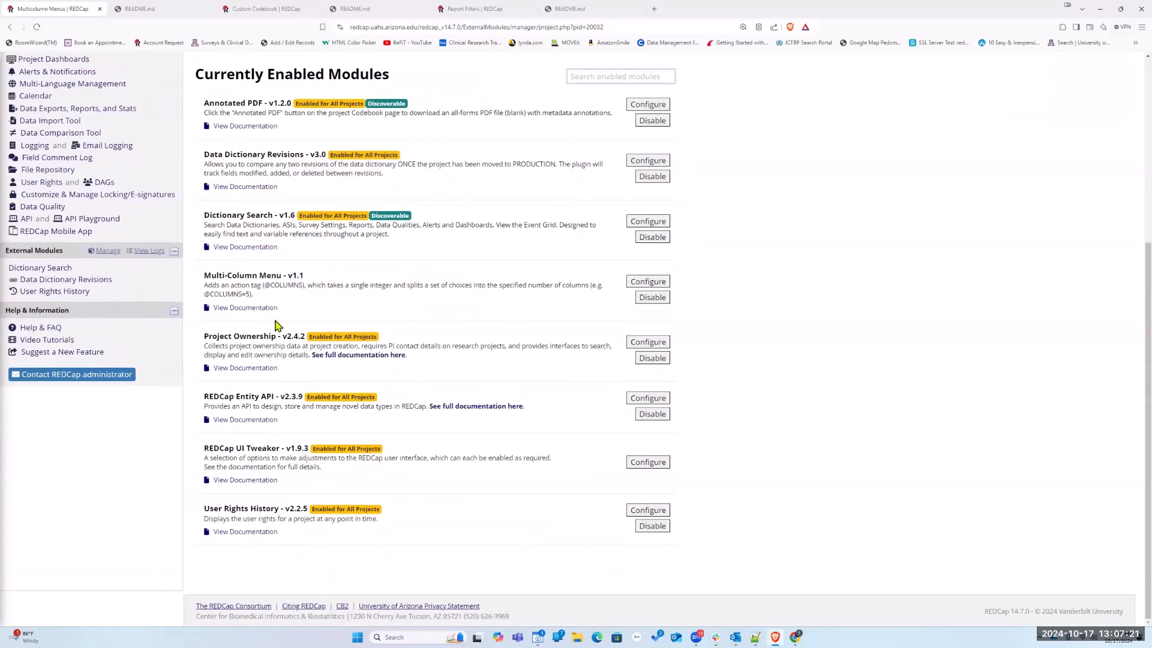
pyautogui.click(163, 14)
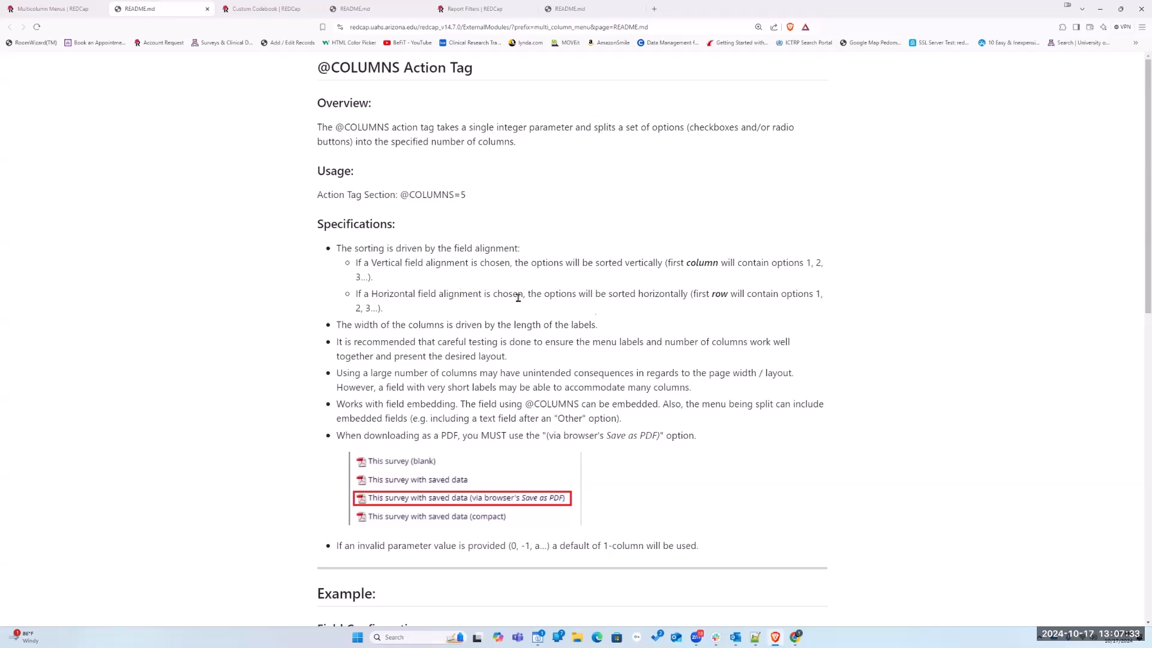
pyautogui.scroll(-7, 660, 332)
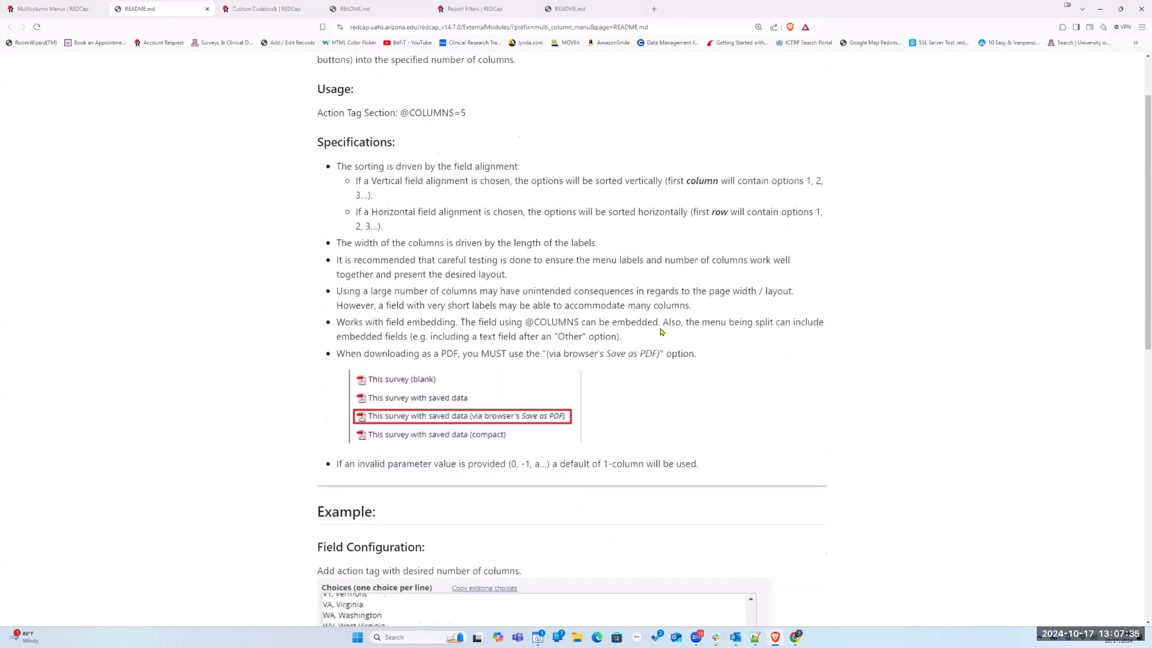
pyautogui.scroll(-5, 661, 332)
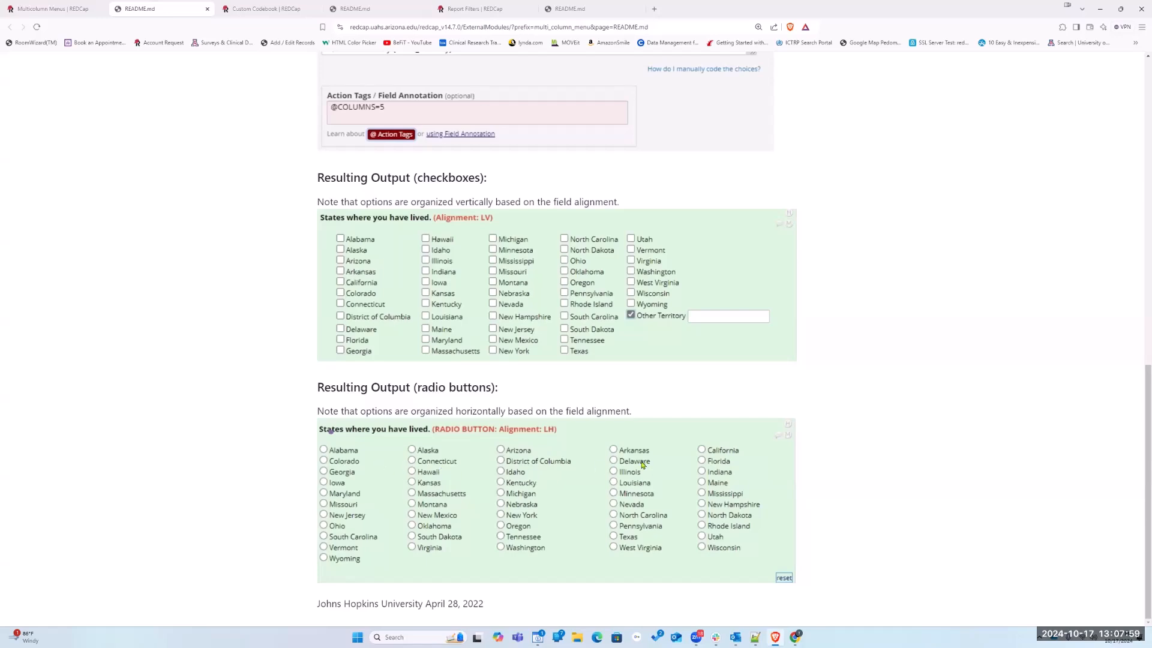
# Back in the Multicolumn Menus project, open a new record's Demographics form from the Record Status Dashboard and switch to modifying the instrument
pyautogui.click(60, 9)
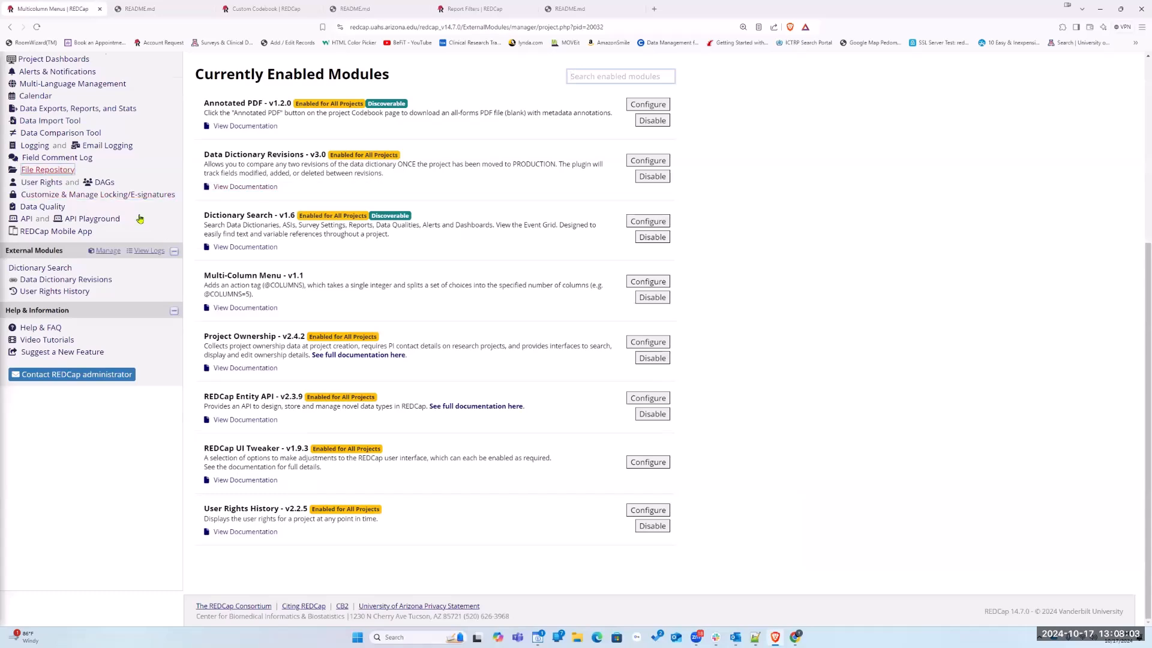
pyautogui.scroll(5, 66, 198)
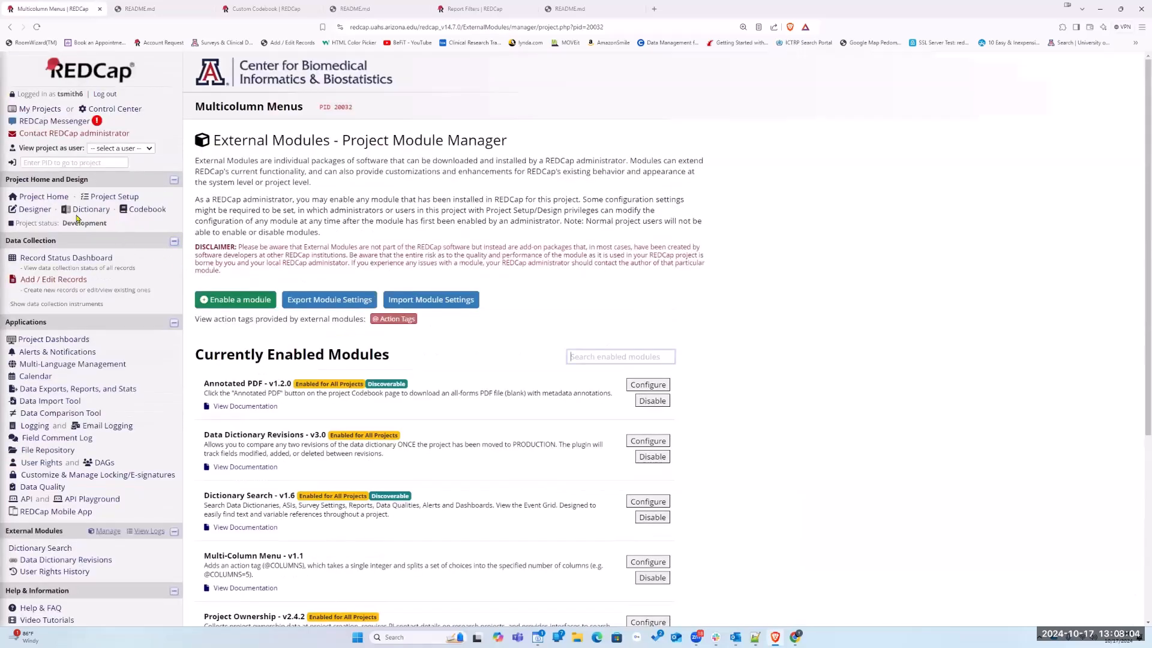
pyautogui.click(57, 258)
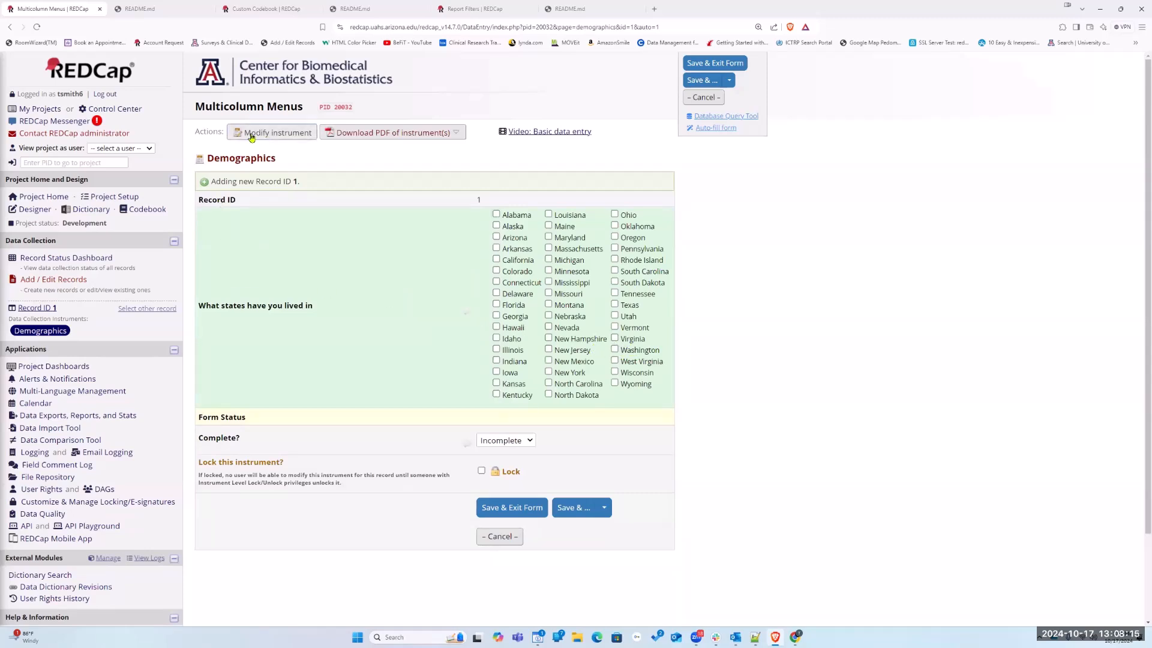
pyautogui.click(278, 133)
pyautogui.scroll(-2, 207, 384)
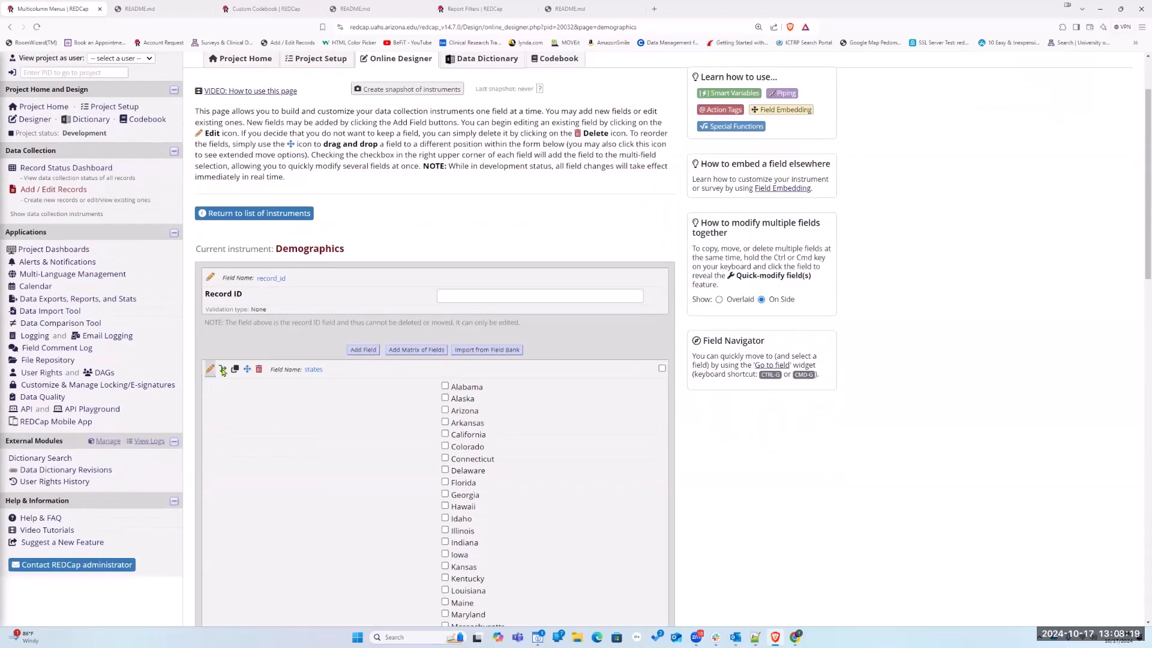
pyautogui.click(210, 370)
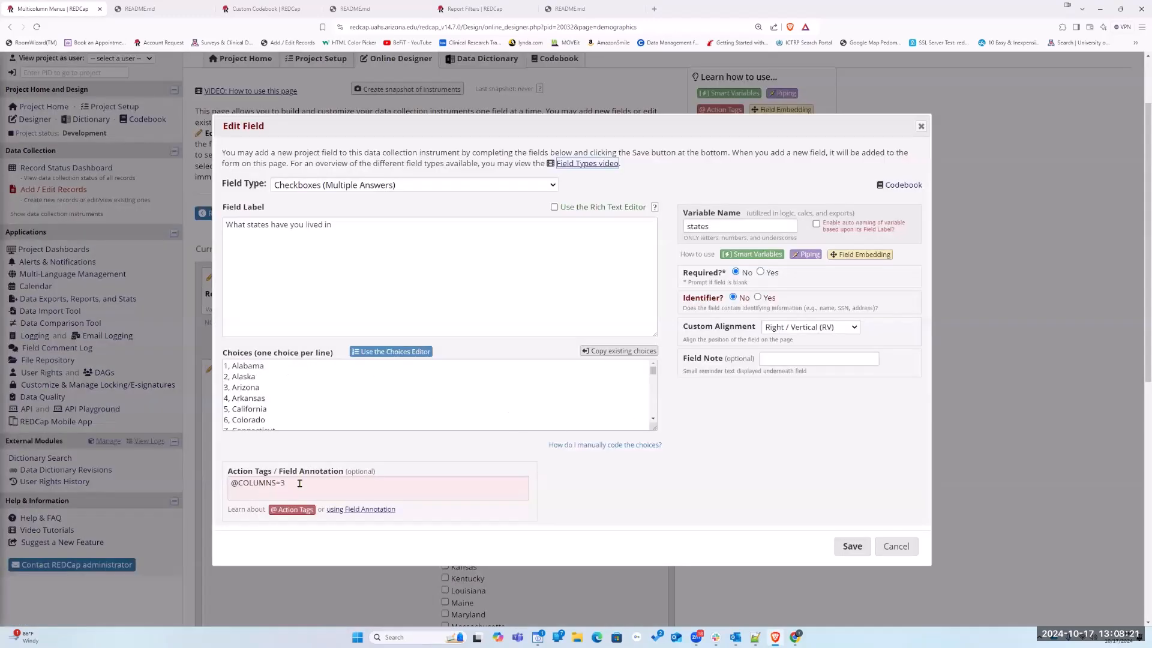
pyautogui.click(247, 478)
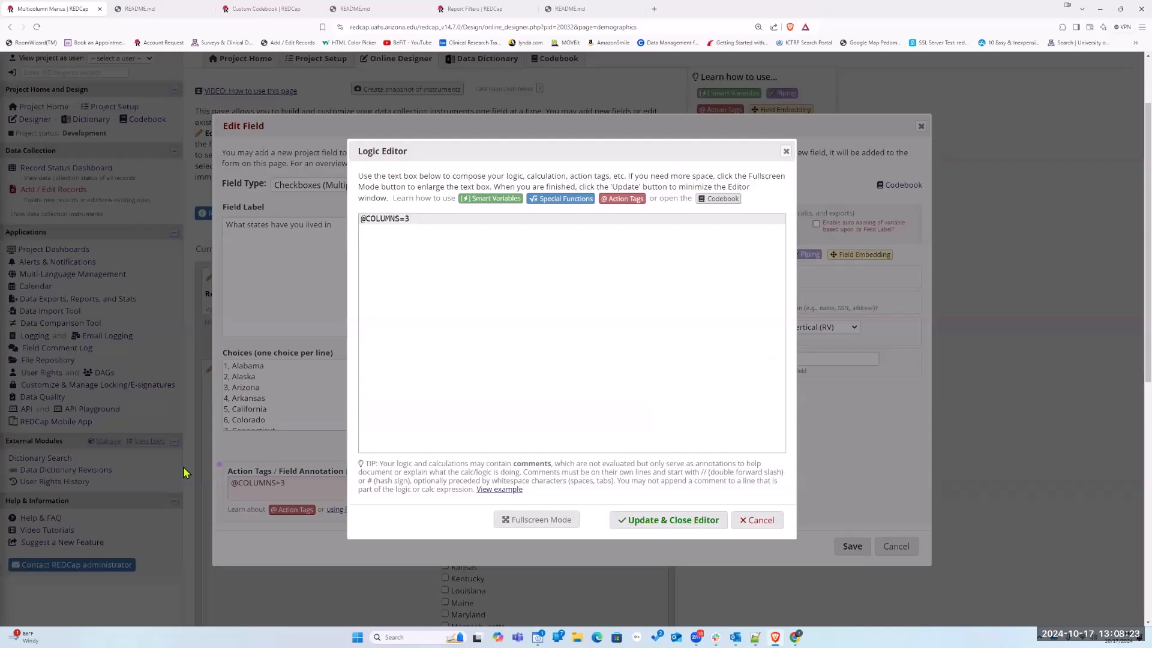
pyautogui.moveTo(419, 217); pyautogui.dragTo(330, 234)
pyautogui.press('BackSpace')
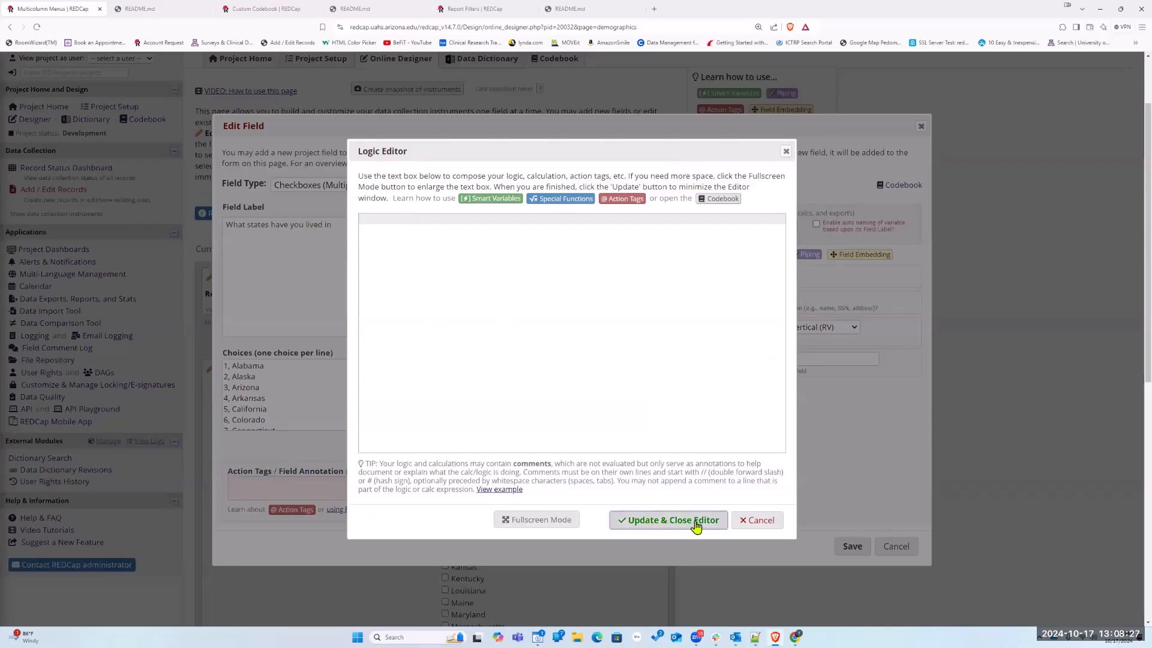
pyautogui.click(759, 527)
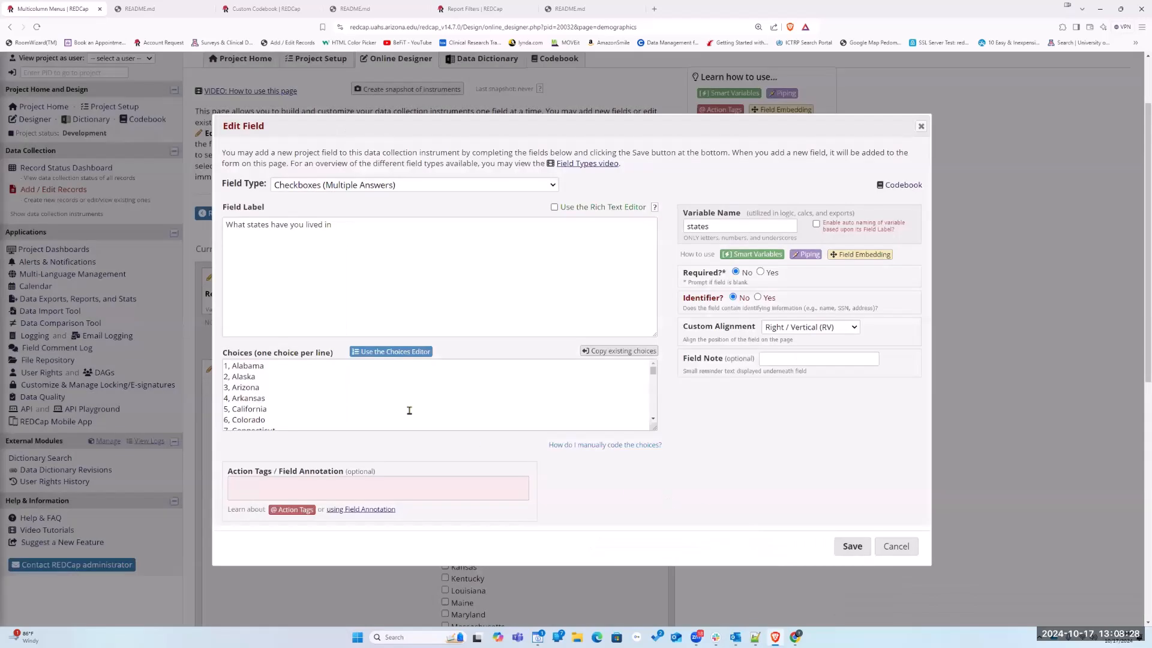
pyautogui.click(807, 329)
pyautogui.click(814, 359)
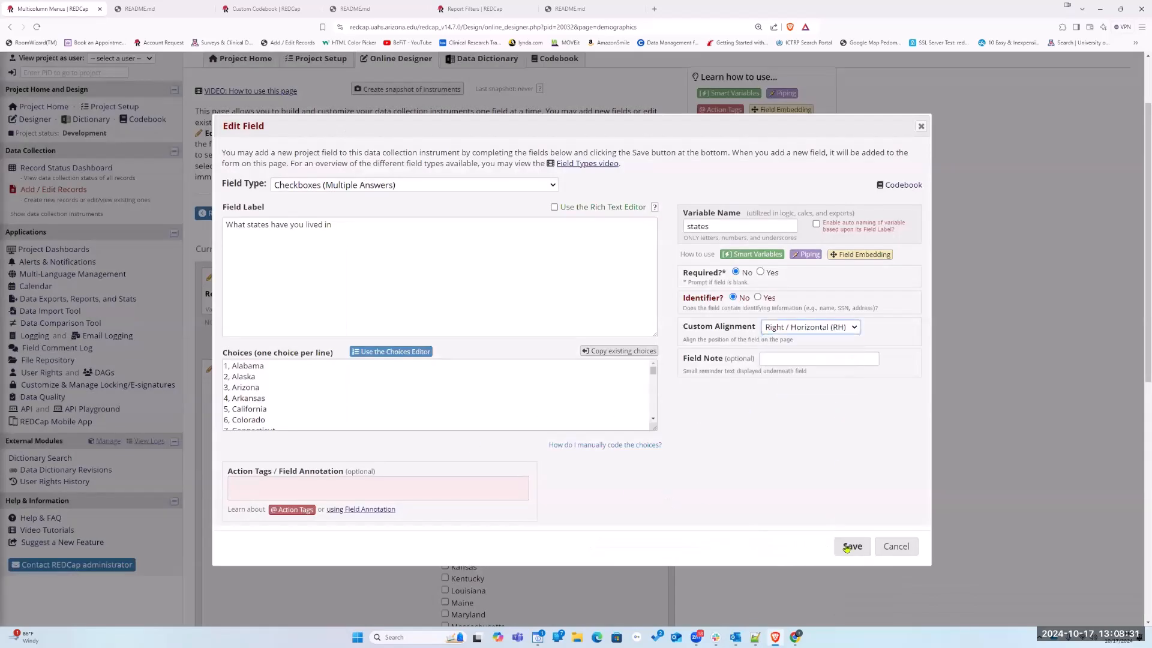
pyautogui.click(815, 329)
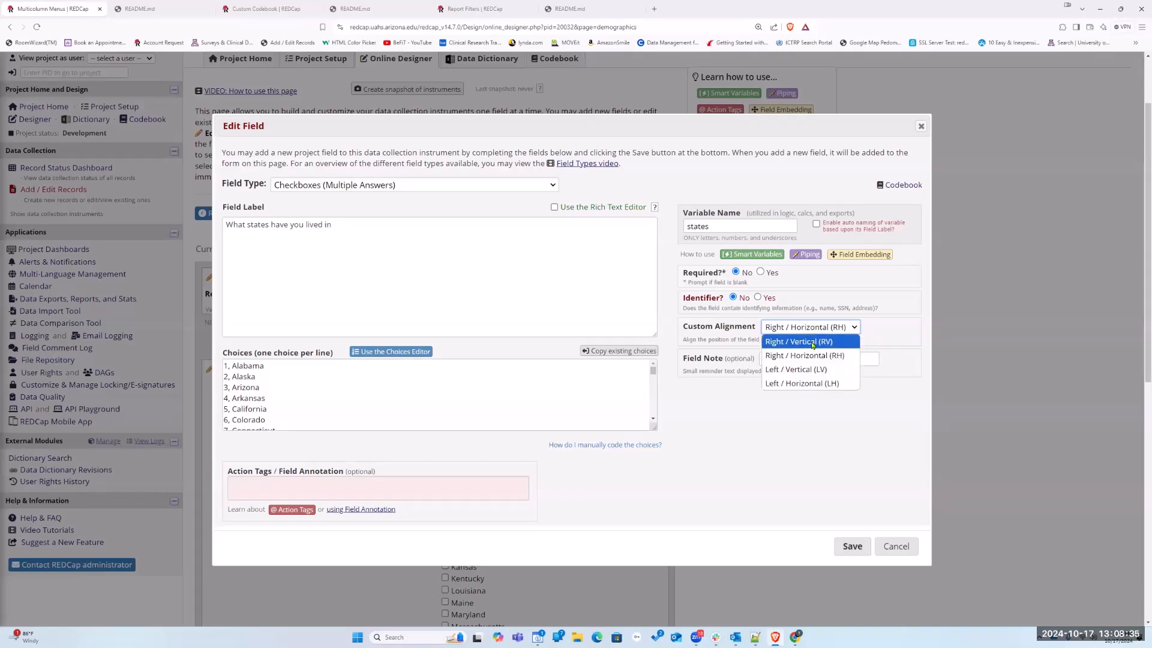
pyautogui.press('Return')
# Save the states field and look over its list of checkbox choices in the Demographics instrument
pyautogui.click(852, 546)
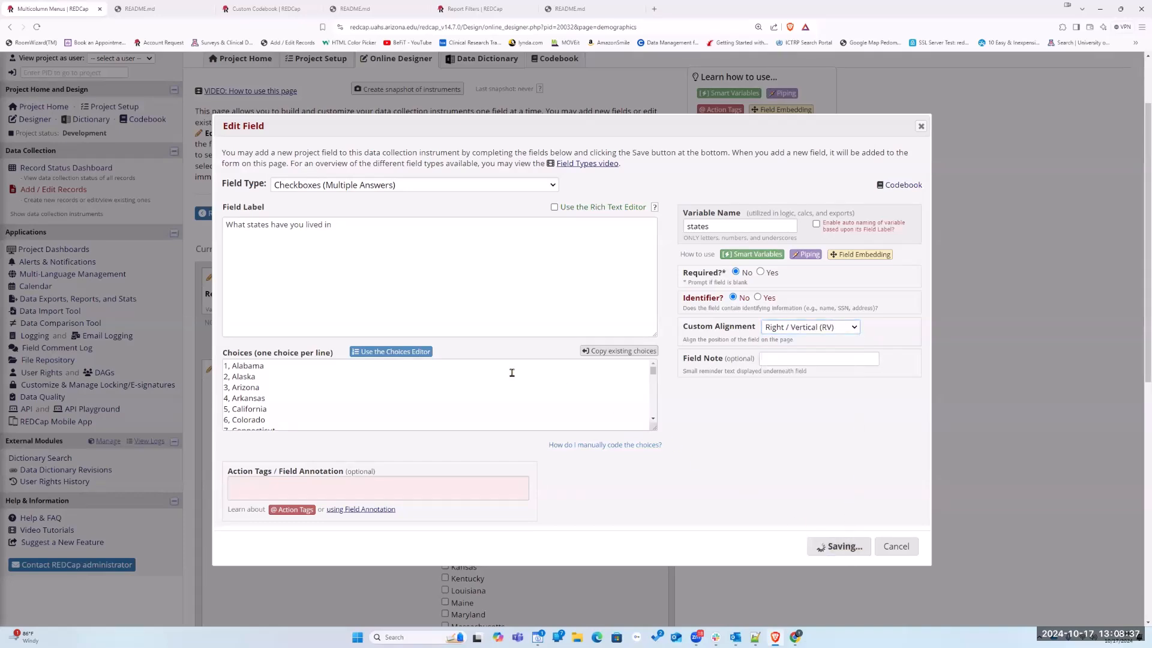
pyautogui.scroll(-8, 570, 400)
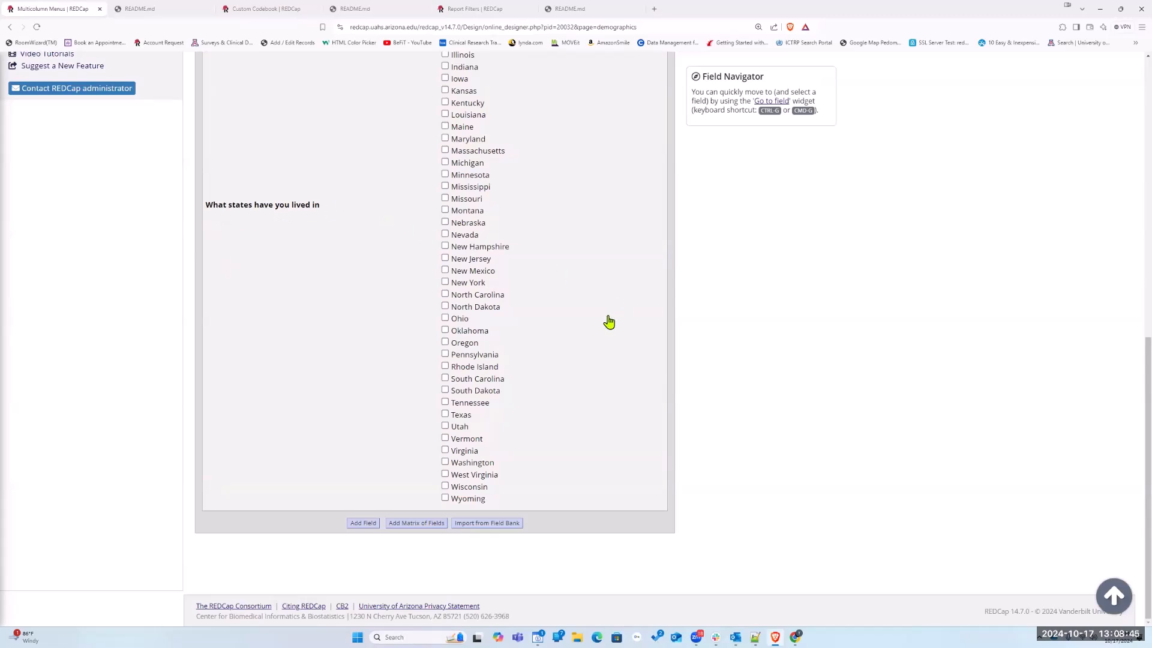
pyautogui.scroll(3, 559, 350)
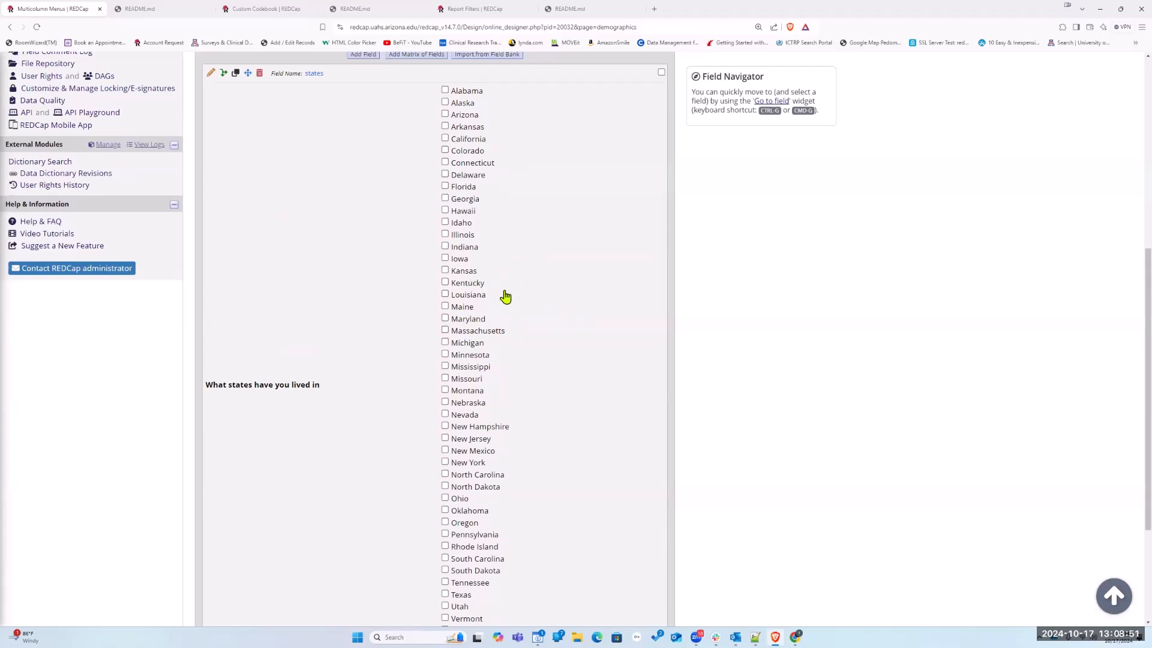
pyautogui.scroll(-3, 540, 309)
# Open the states field for editing and look through the list of available action tags and their descriptions
pyautogui.scroll(1, 528, 330)
pyautogui.scroll(5, 529, 330)
pyautogui.click(363, 235)
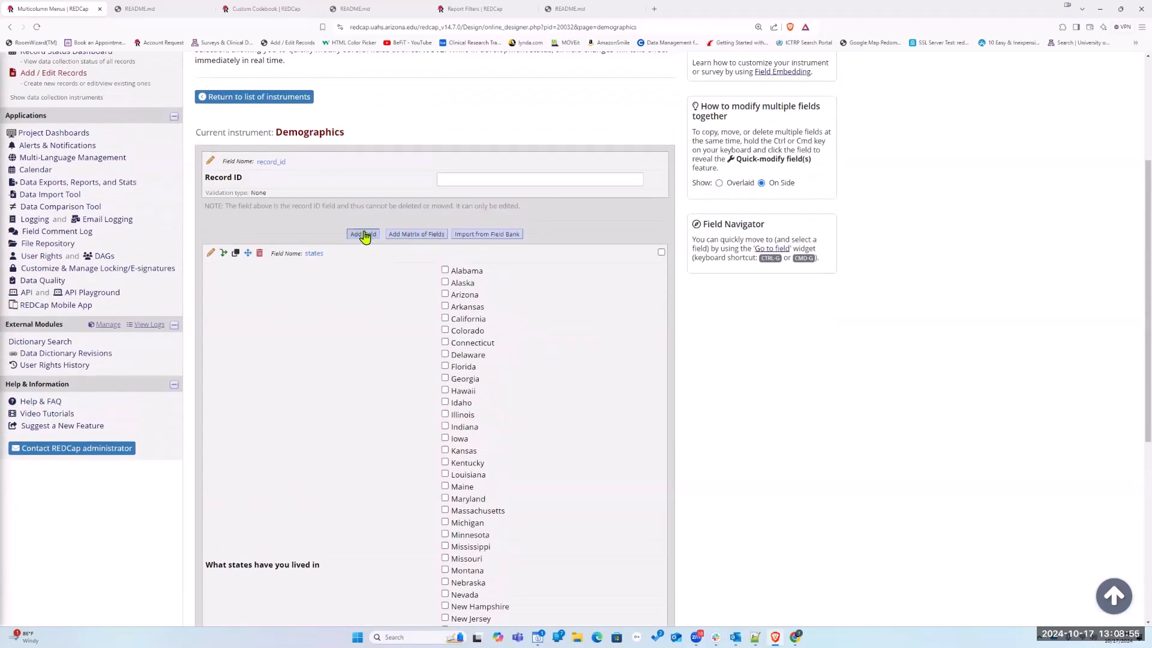
pyautogui.click(211, 254)
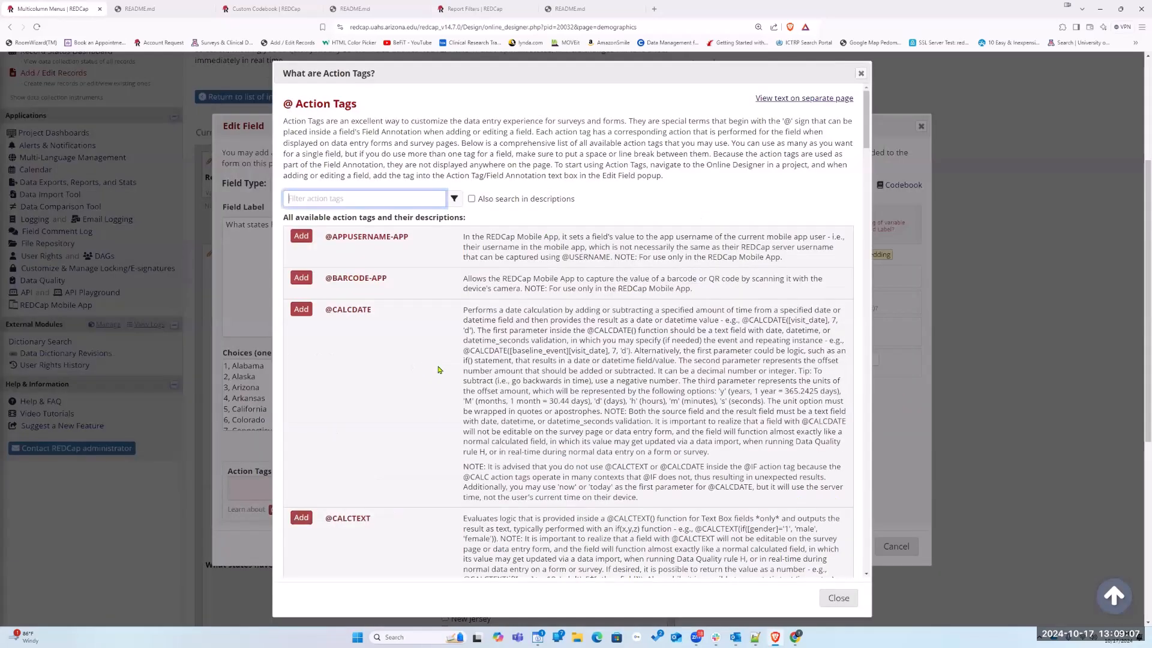
pyautogui.scroll(-5, 438, 371)
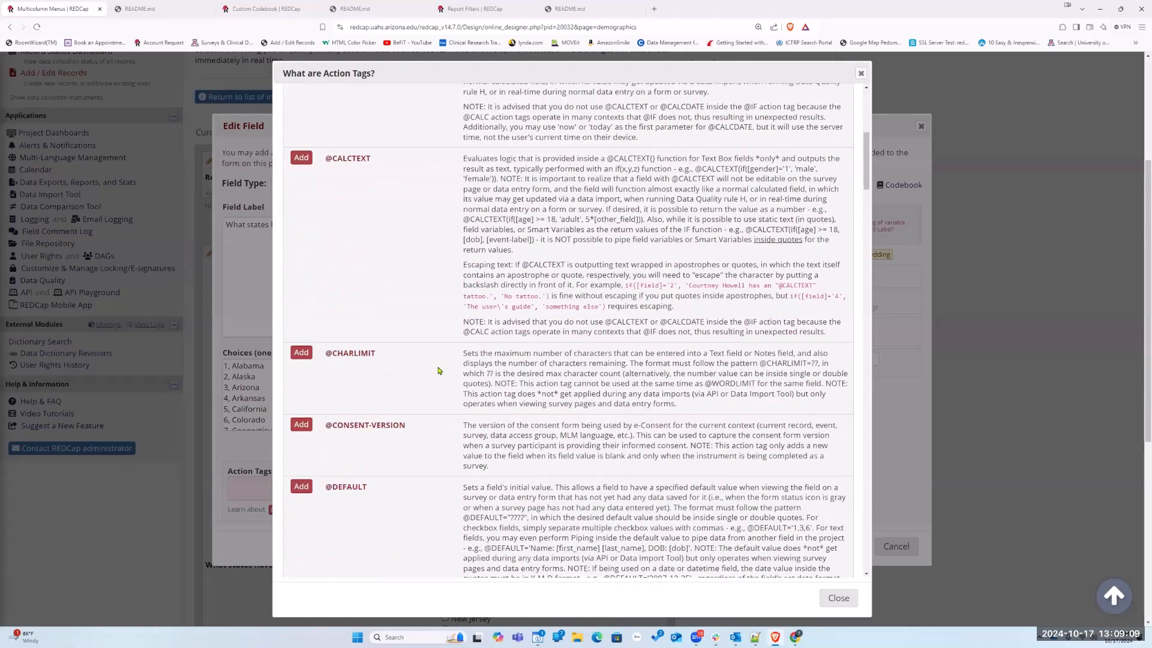
pyautogui.scroll(-3, 436, 371)
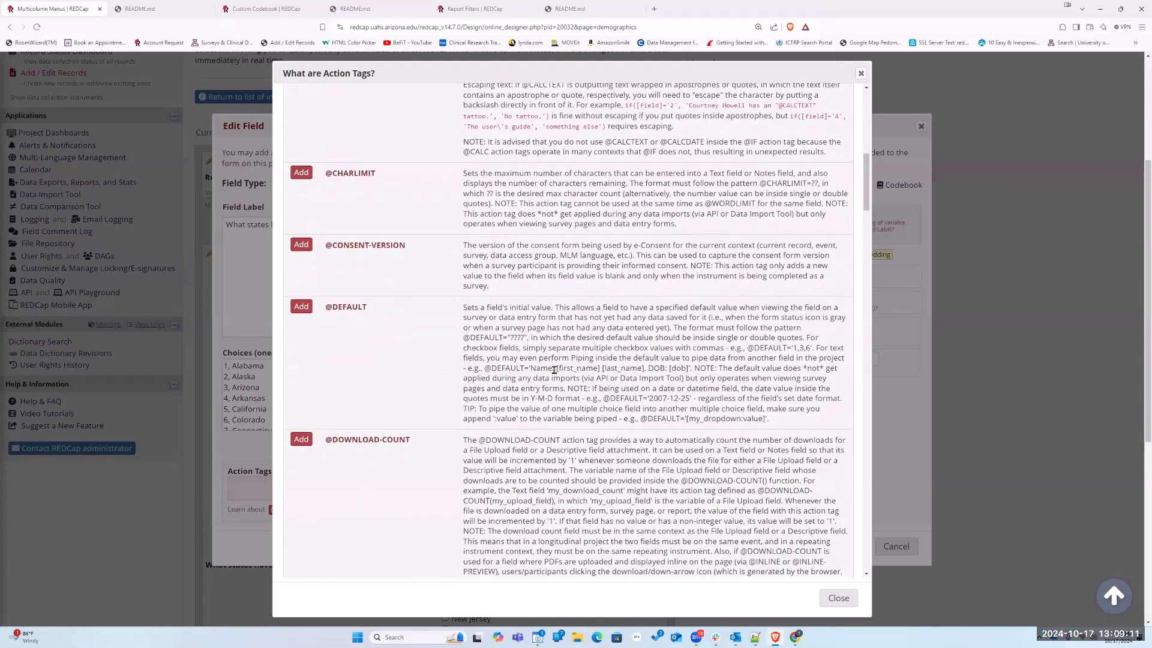
pyautogui.scroll(-5, 732, 481)
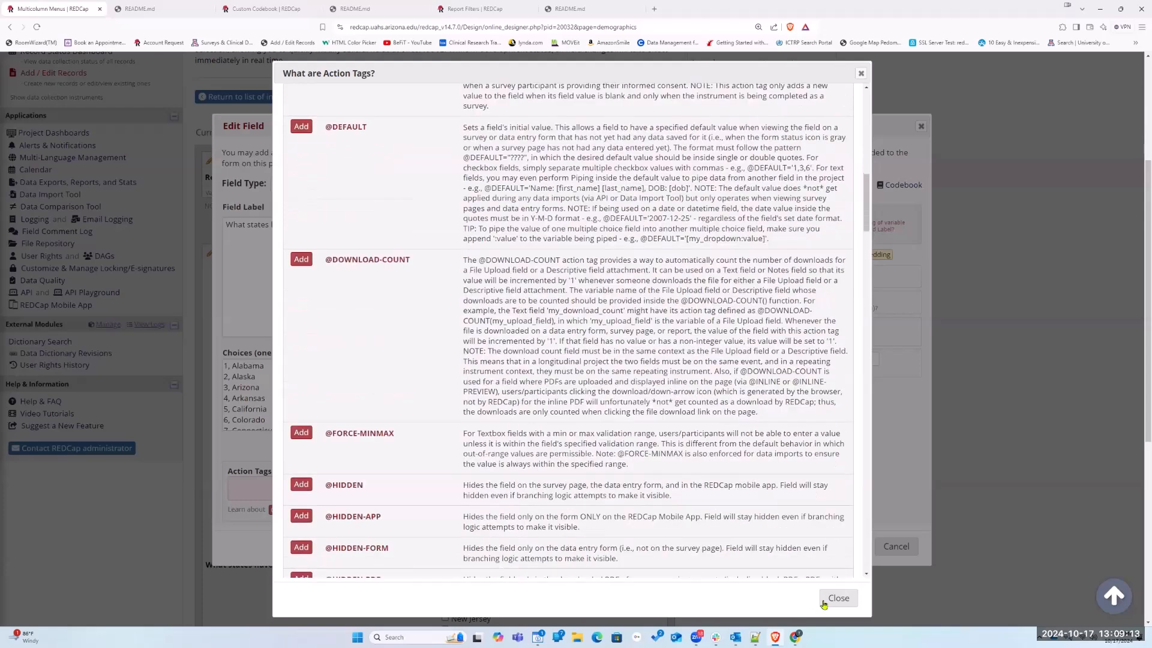
pyautogui.click(839, 598)
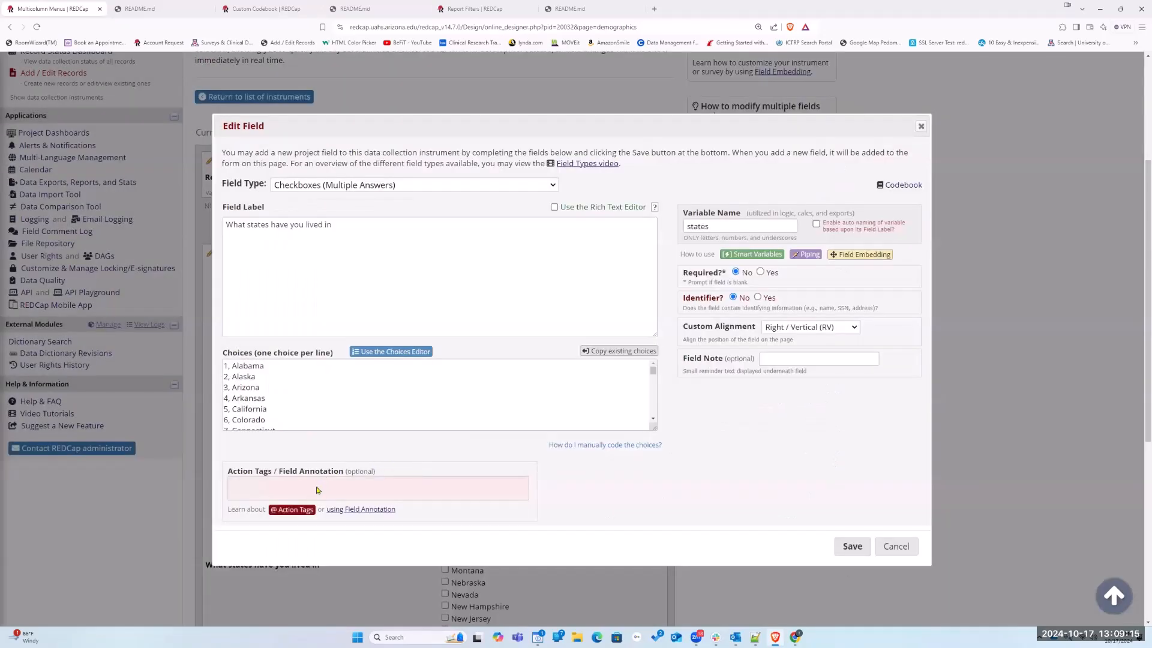
pyautogui.click(317, 491)
pyautogui.write('@COLUMNS=3')
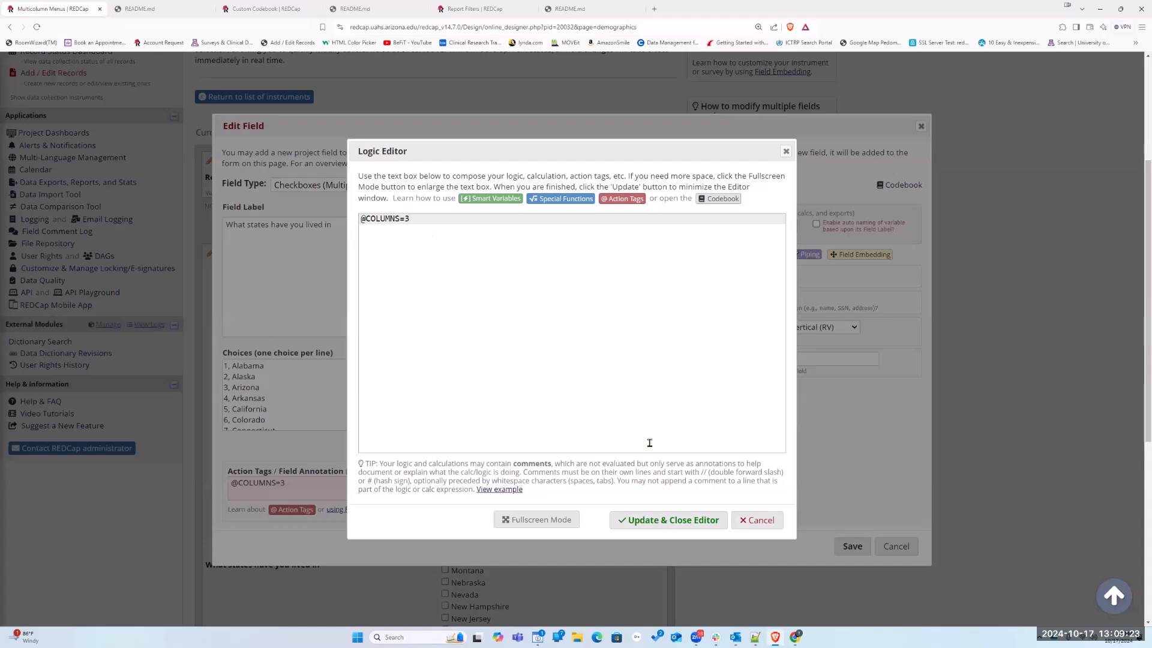
pyautogui.click(647, 523)
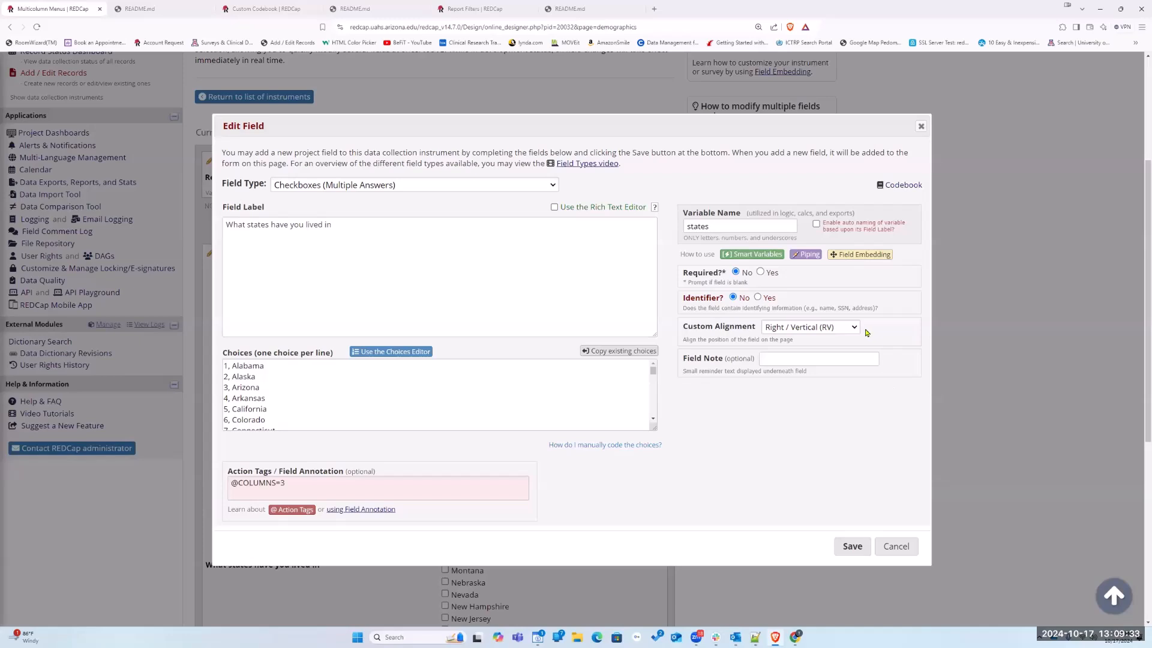
pyautogui.click(854, 547)
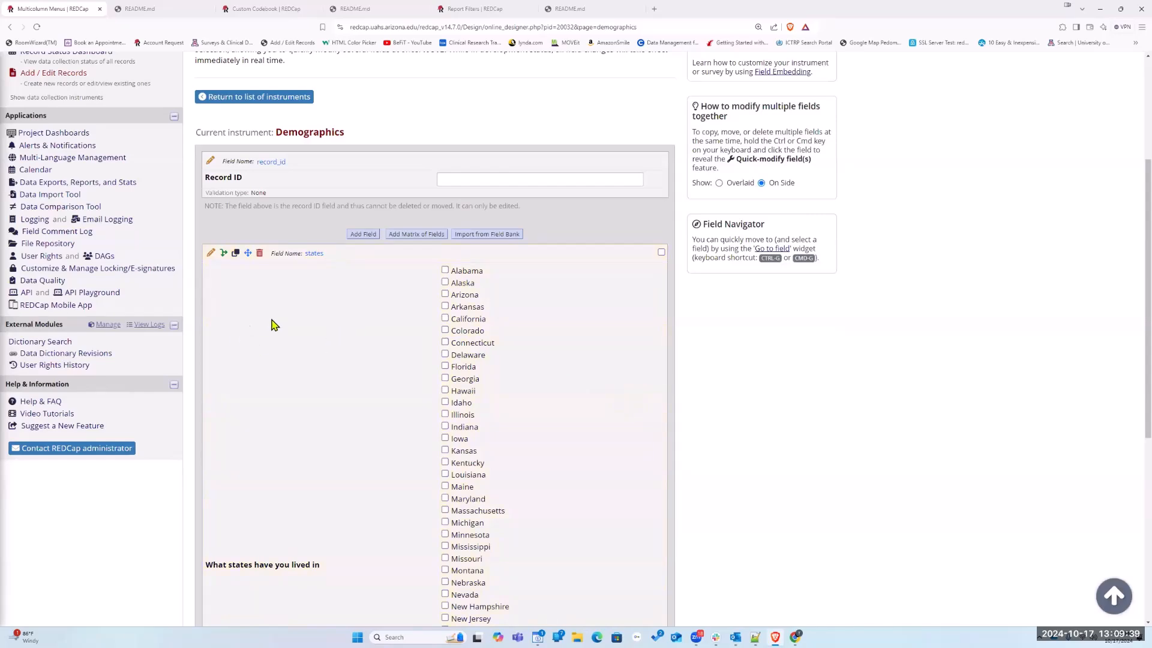
# Review the states field's choices and settings, save it, and view the checkboxes in a new record's Demographics form
pyautogui.scroll(-5, 592, 368)
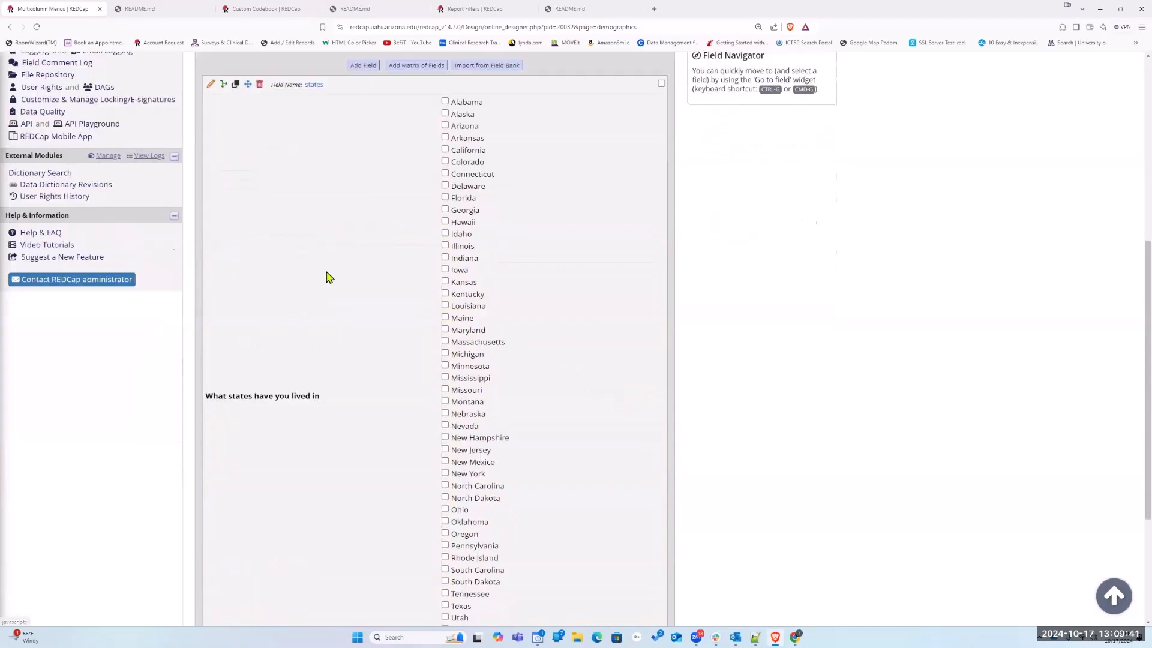
pyautogui.scroll(8, 228, 218)
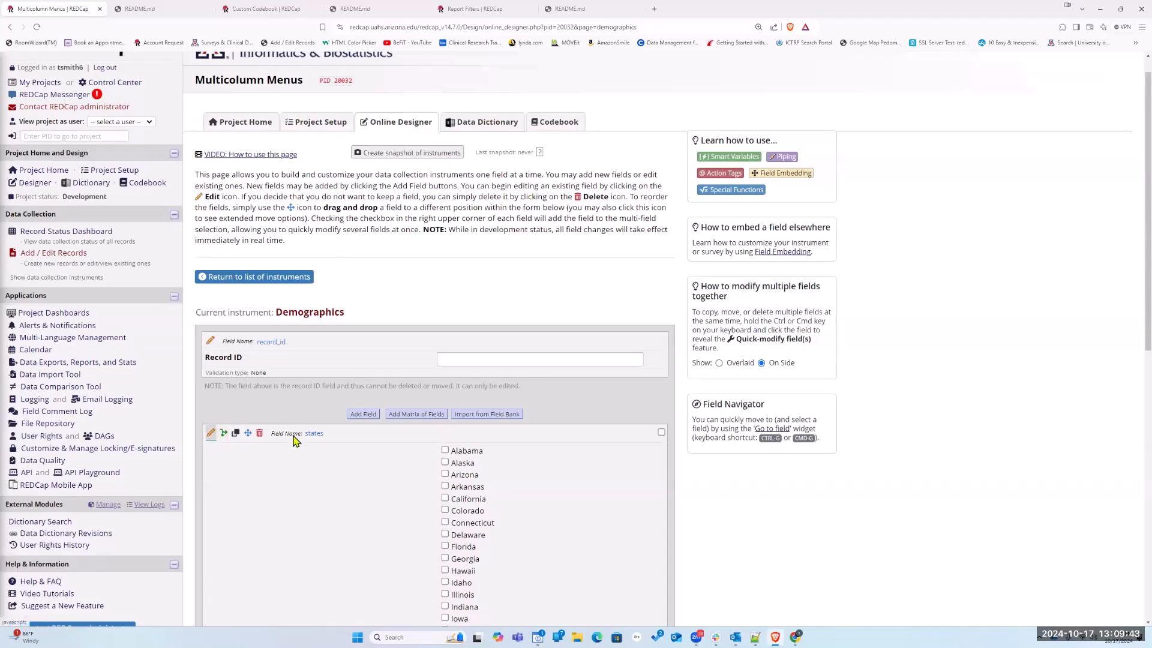
pyautogui.click(214, 434)
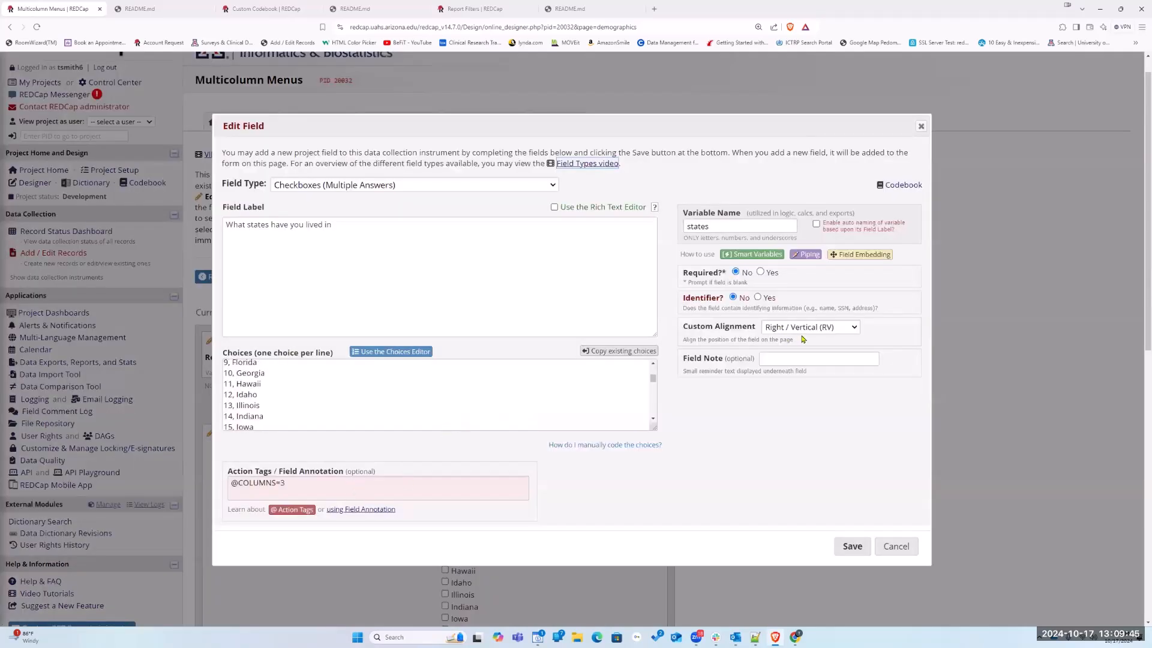
pyautogui.click(852, 547)
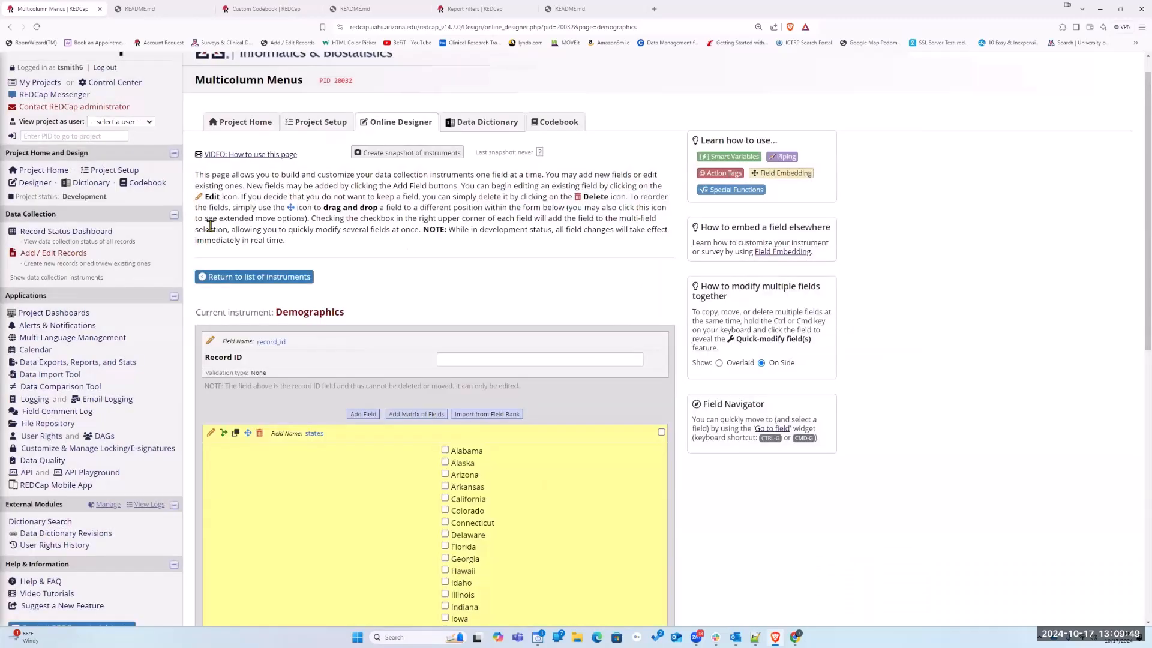
pyautogui.click(49, 233)
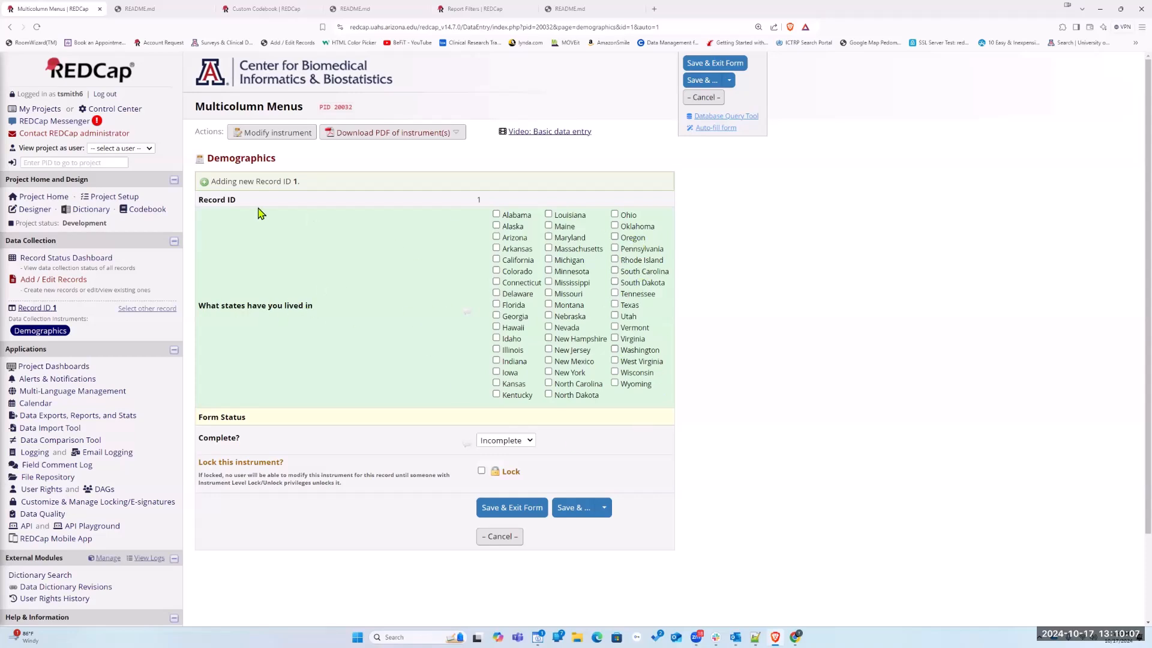
# Set the states field's custom alignment to Right / Horizontal (RH), save it, and view the layout in a new record's Demographics form
pyautogui.click(257, 133)
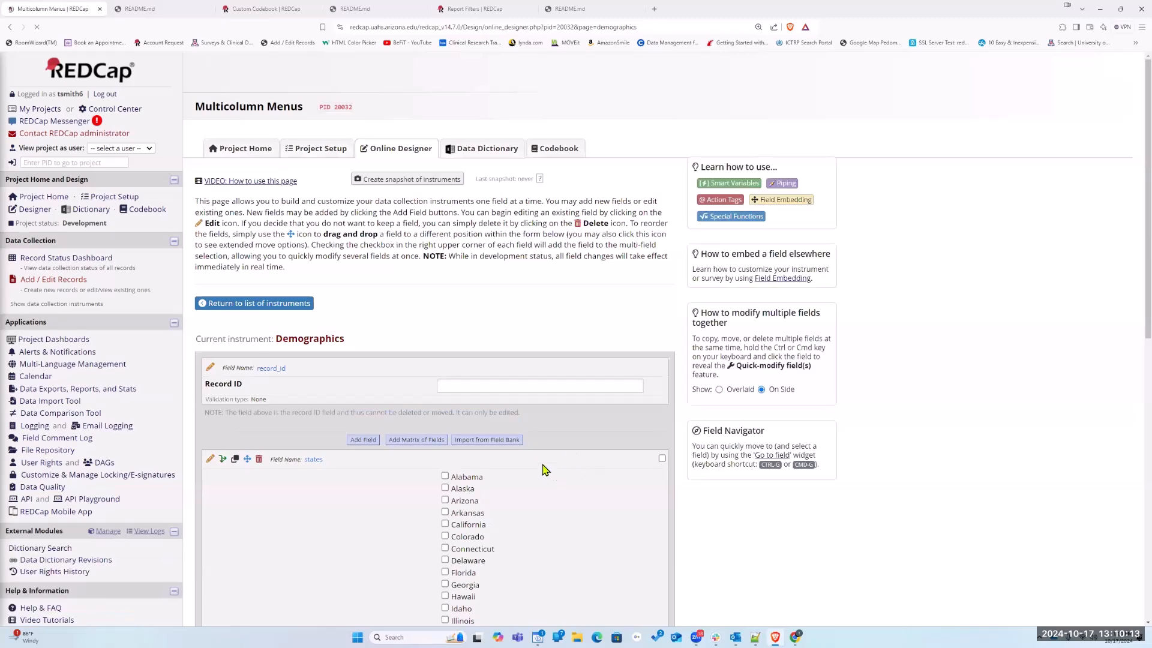
pyautogui.scroll(-3, 592, 476)
pyautogui.click(621, 406)
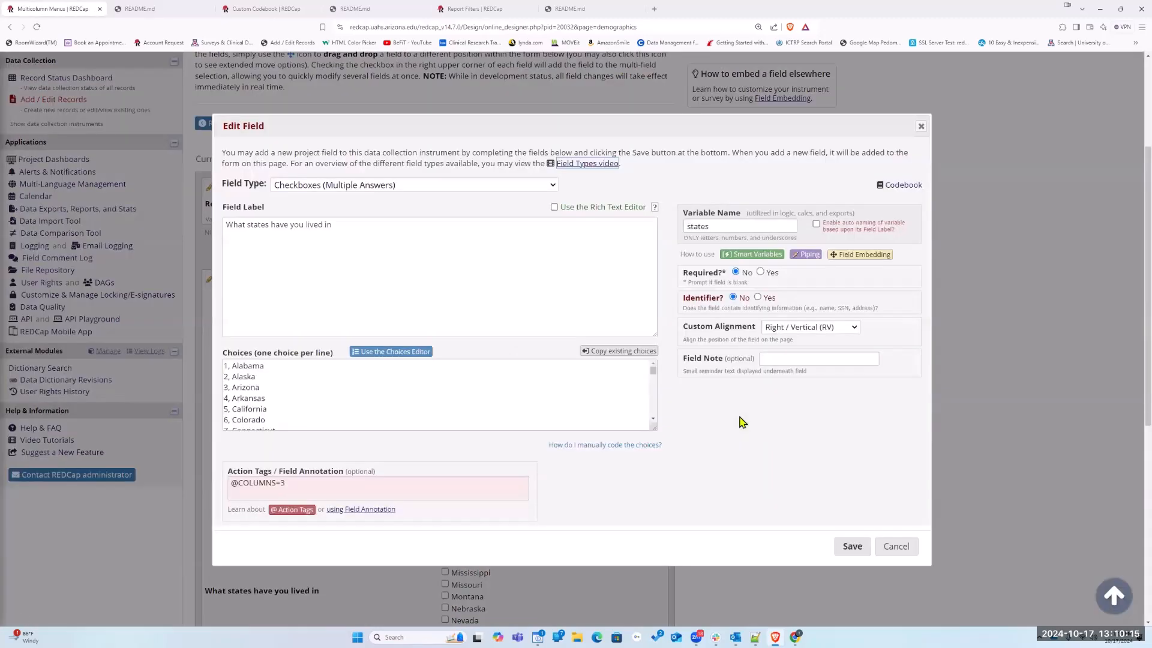
pyautogui.click(776, 329)
pyautogui.click(798, 354)
pyautogui.click(848, 551)
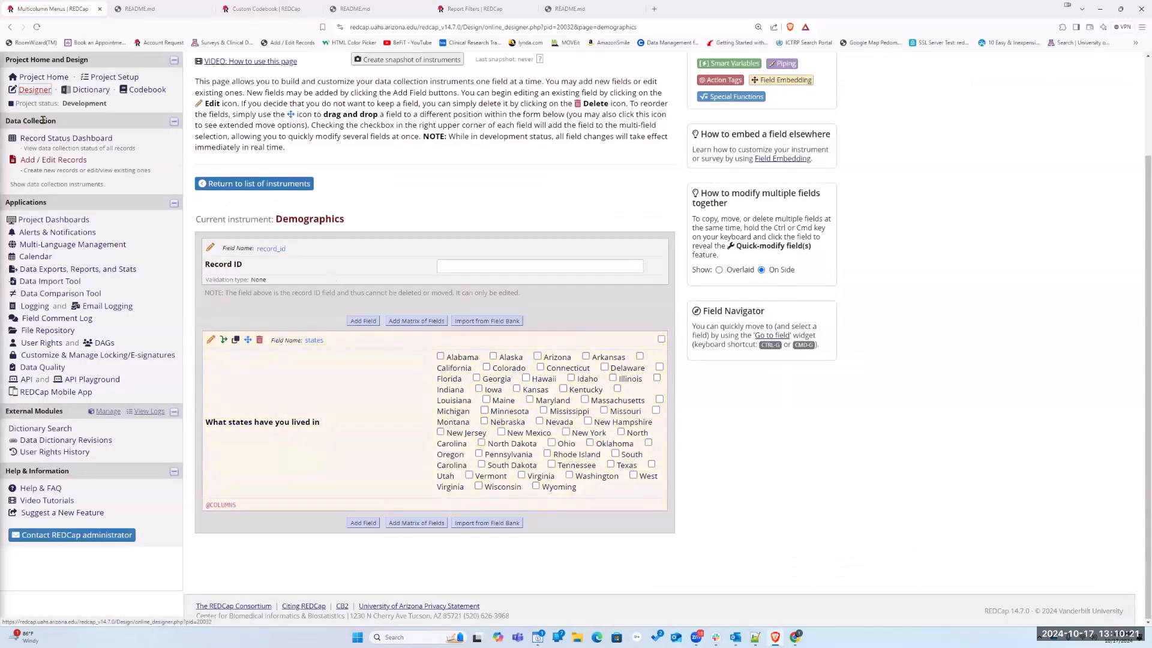
pyautogui.click(54, 140)
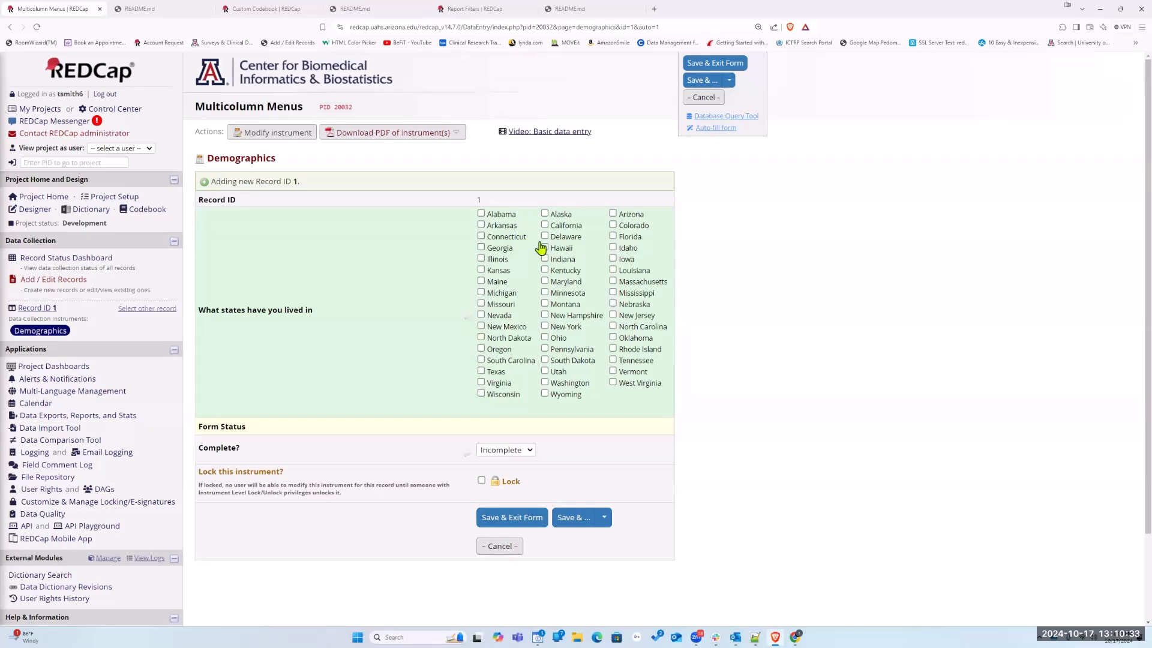
# Set the states field's custom alignment to Left / Vertical (LV), save it, and view the layout in a new record's Demographics form
pyautogui.click(299, 135)
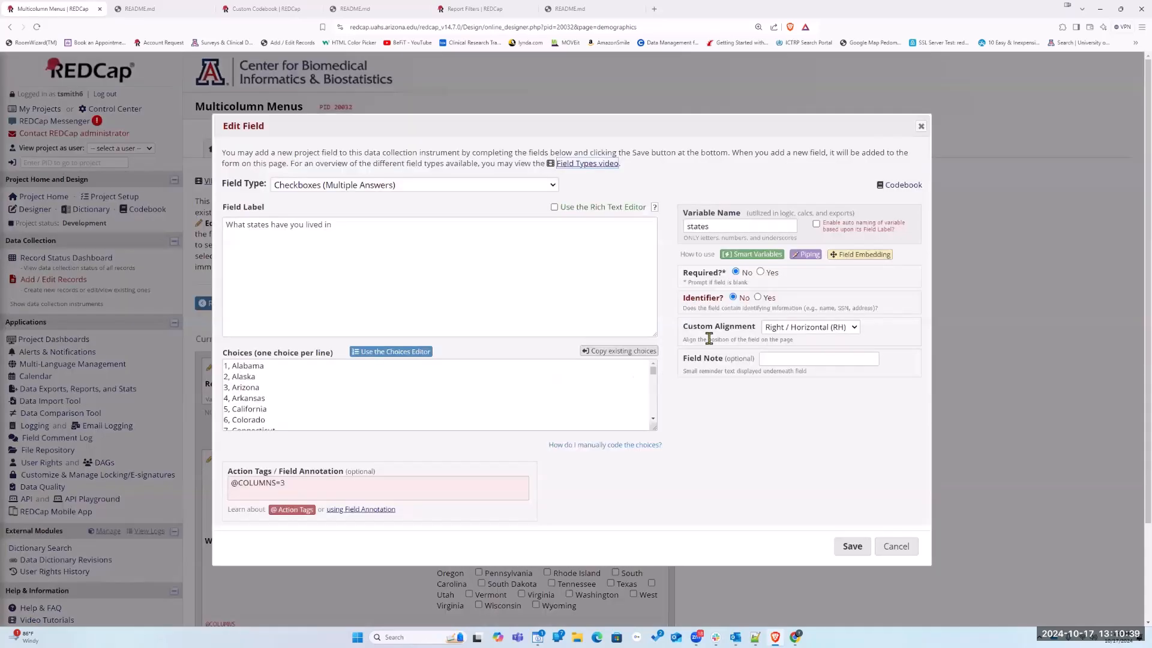
pyautogui.scroll(-3, 560, 383)
pyautogui.click(777, 329)
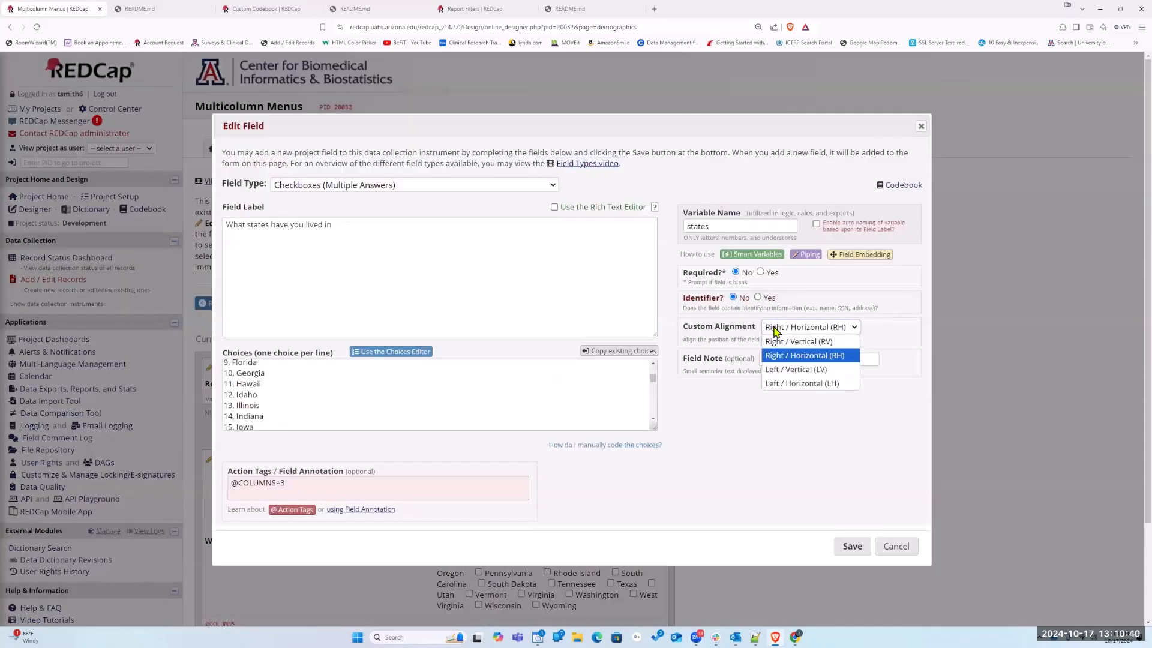
pyautogui.click(780, 369)
pyautogui.click(853, 546)
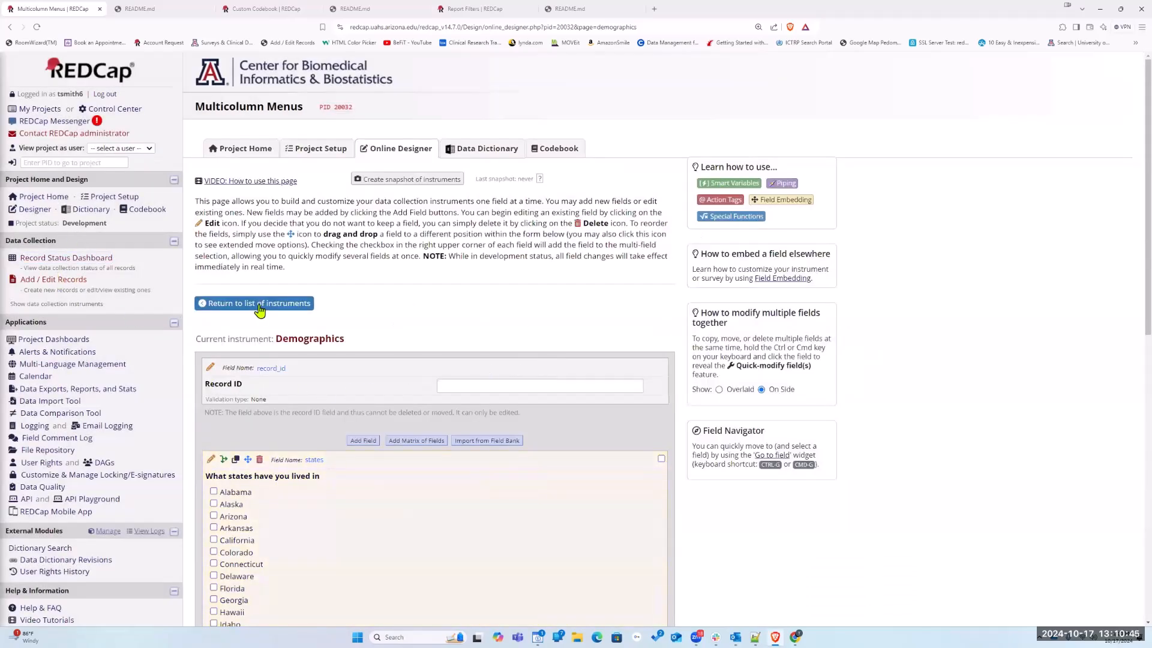
pyautogui.click(66, 258)
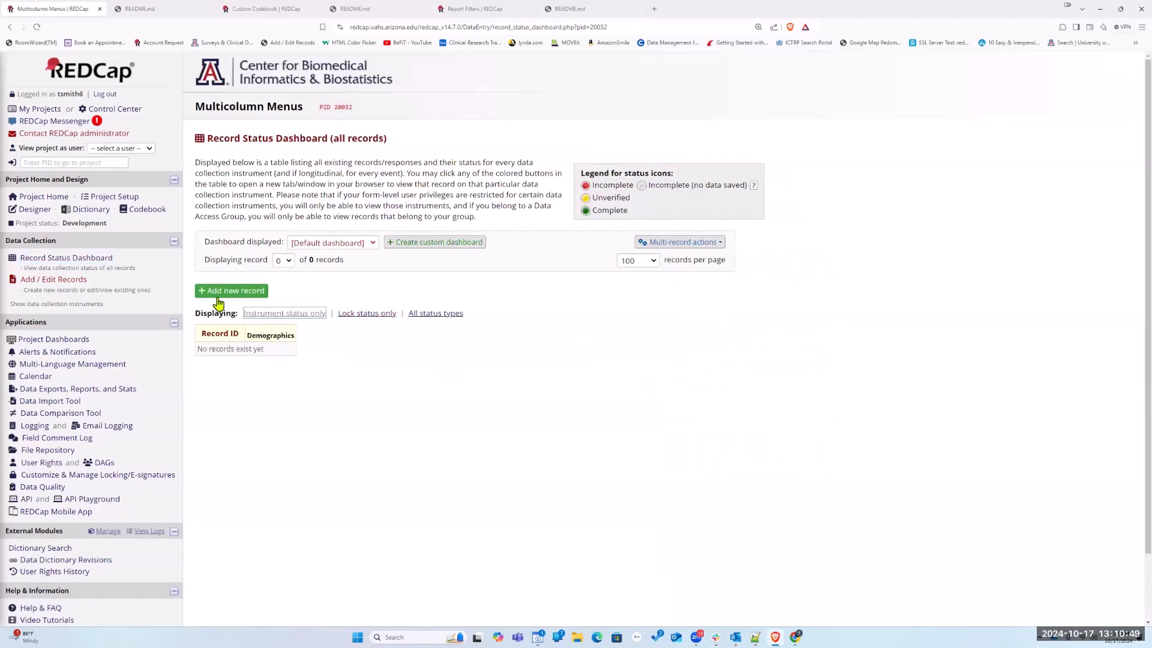
pyautogui.click(279, 294)
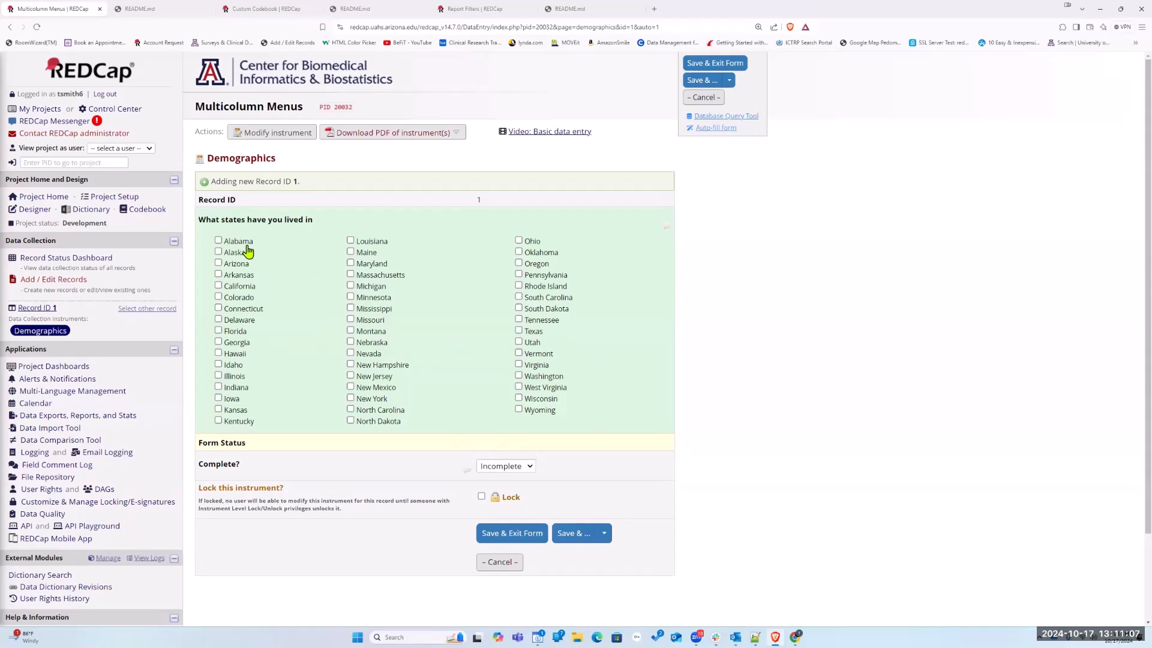
# Set the states field's custom alignment to Left / Horizontal (LH), save it, and view the layout in a new record's Demographics form
pyautogui.click(277, 133)
pyautogui.click(364, 441)
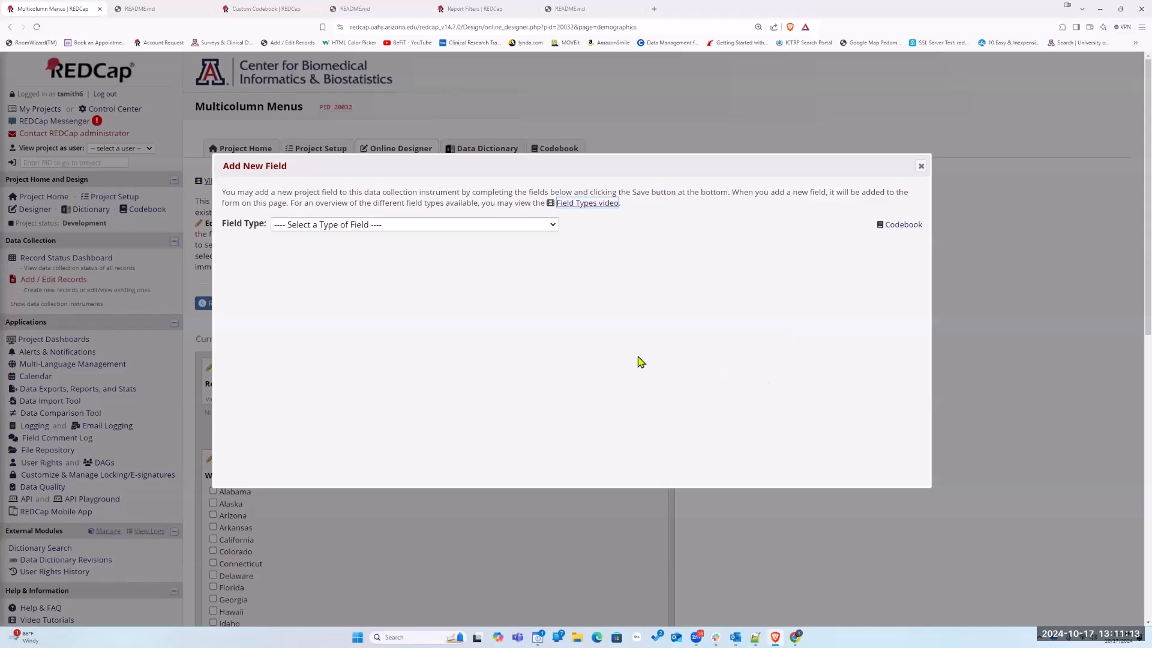
pyautogui.click(921, 168)
pyautogui.click(211, 460)
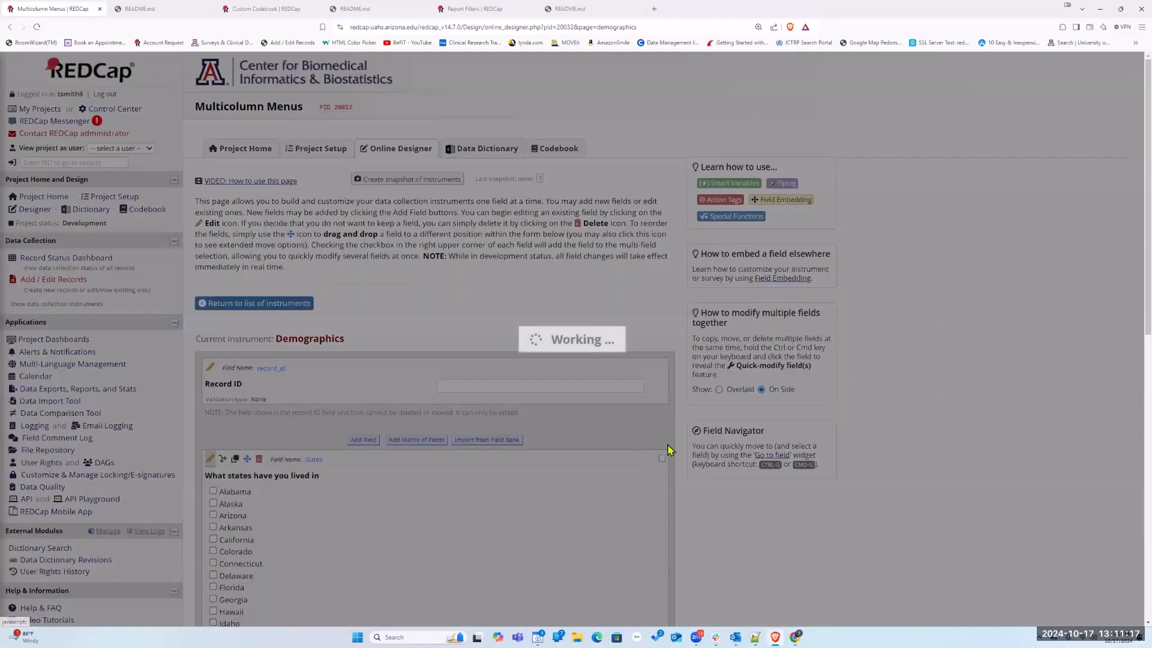
pyautogui.click(852, 330)
pyautogui.click(811, 389)
pyautogui.click(852, 546)
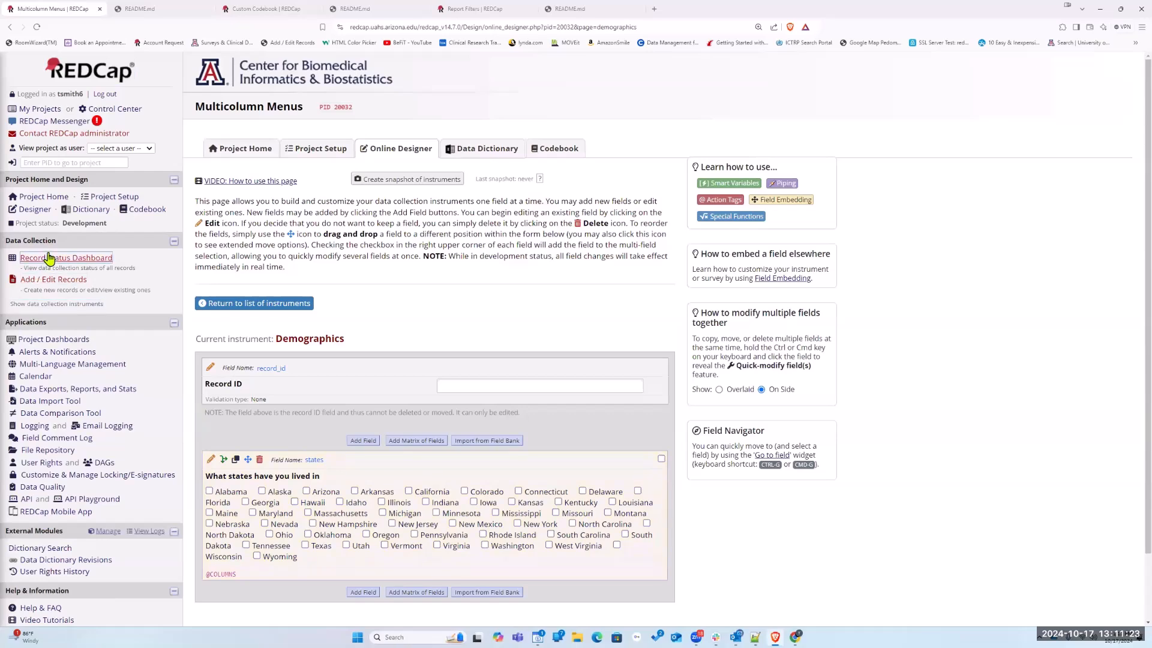
pyautogui.click(49, 257)
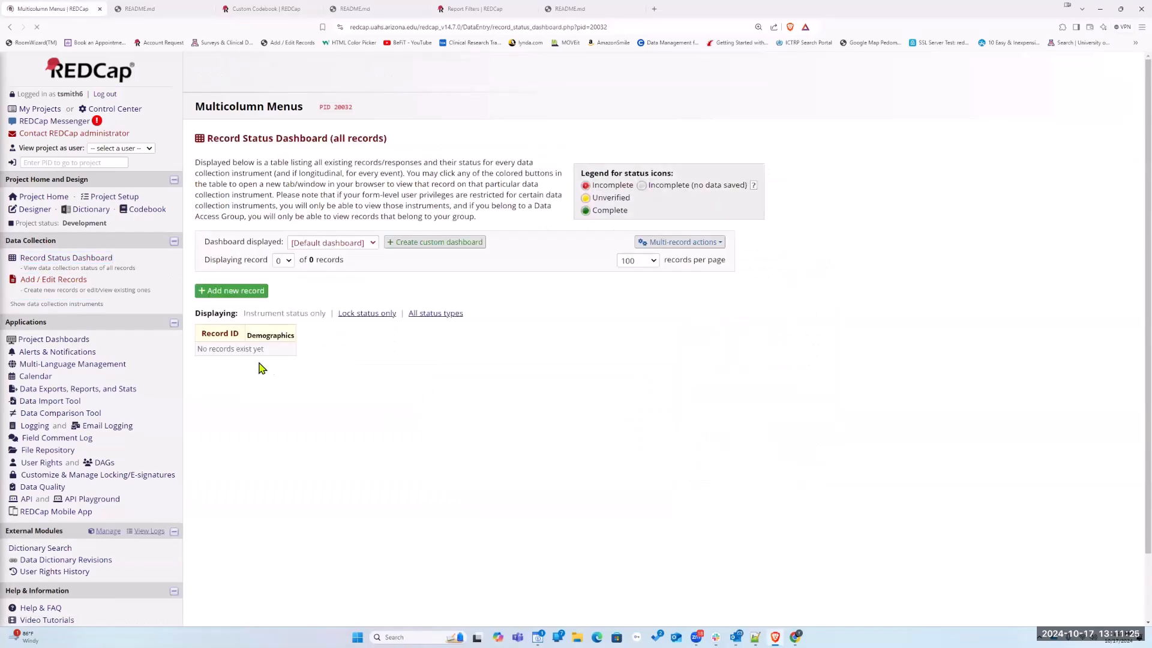
pyautogui.click(229, 294)
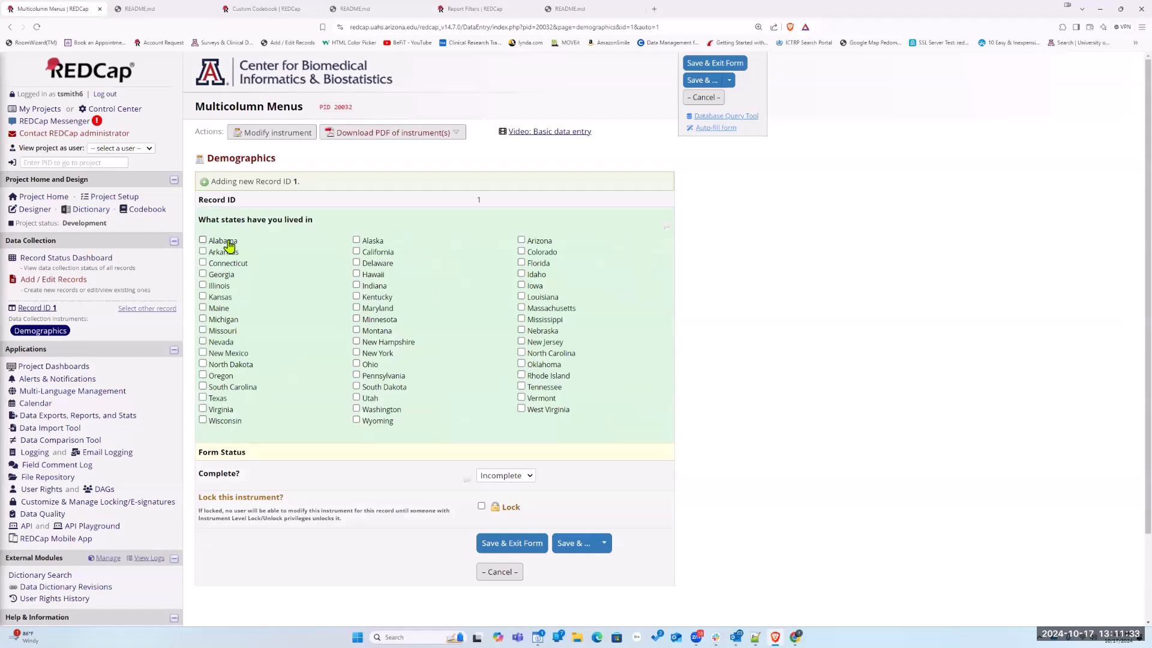
# Return to modifying the Demographics instrument, cut the label text "What states have you lived in" from the states field, and save it
pyautogui.click(278, 137)
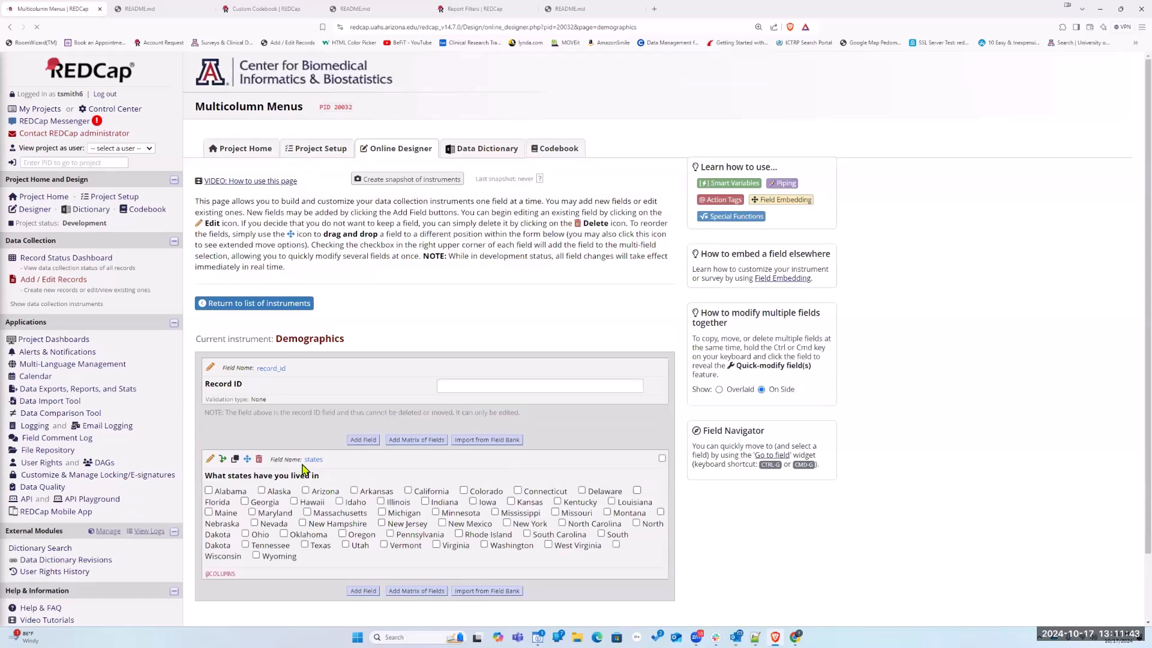
pyautogui.click(210, 459)
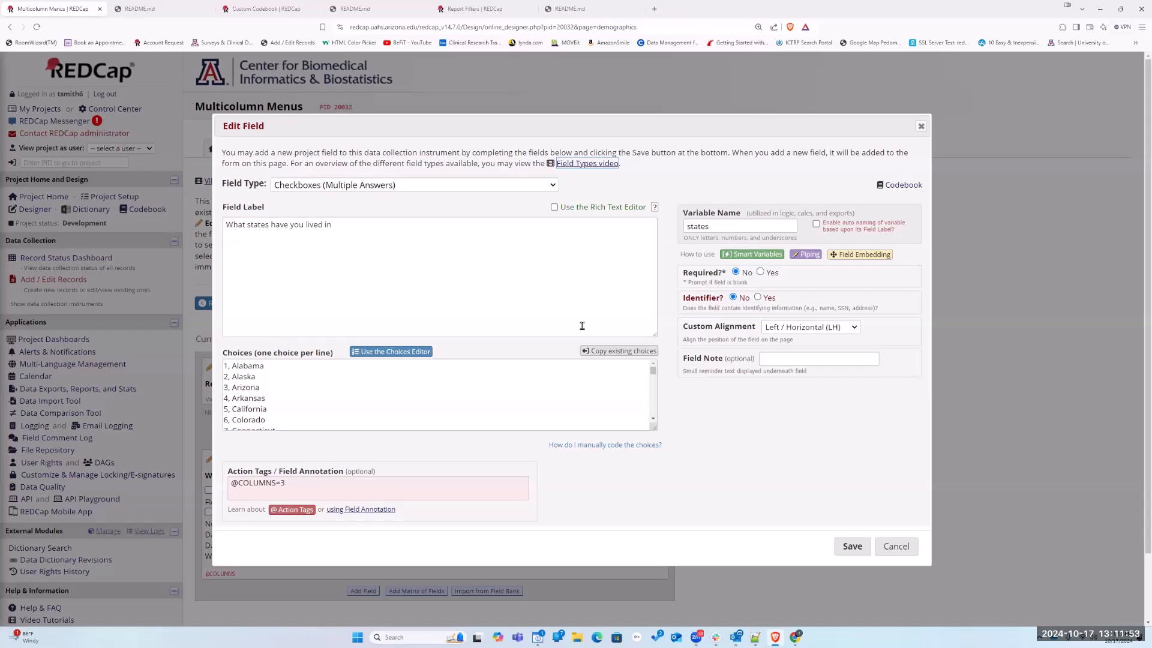
pyautogui.moveTo(353, 229); pyautogui.dragTo(149, 220)
pyautogui.hotkey('ctrl', 'x')
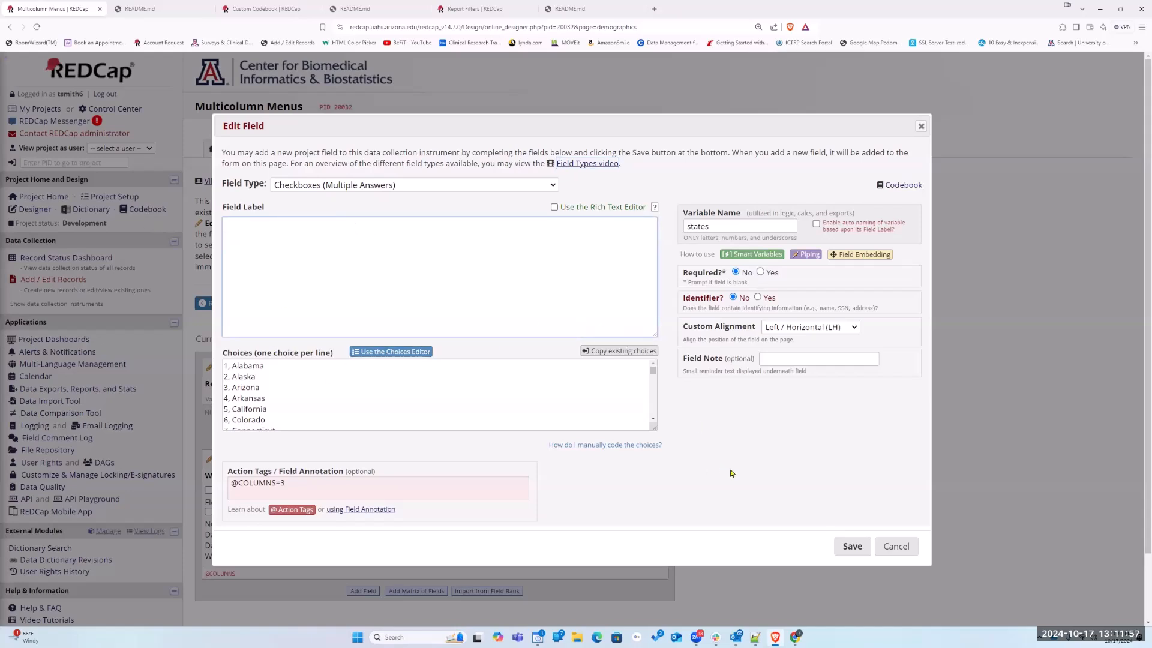
pyautogui.click(856, 551)
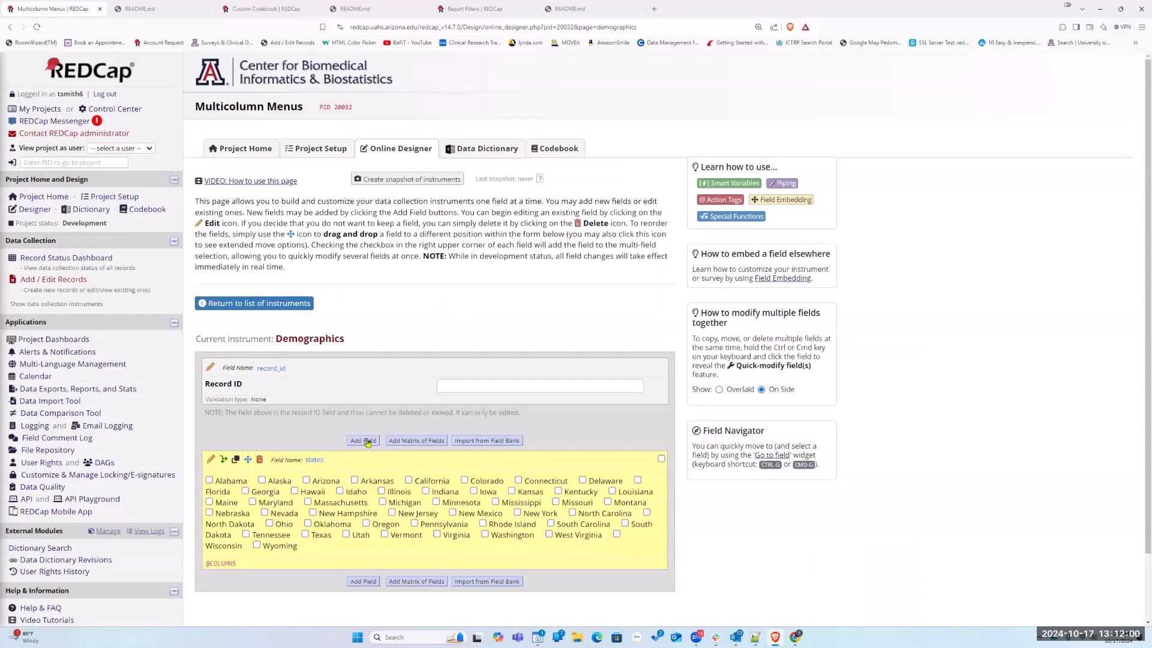
# Start a new Descriptive Text field above the states field, enable its rich text editor, and insert a table with one column and two rows
pyautogui.click(364, 442)
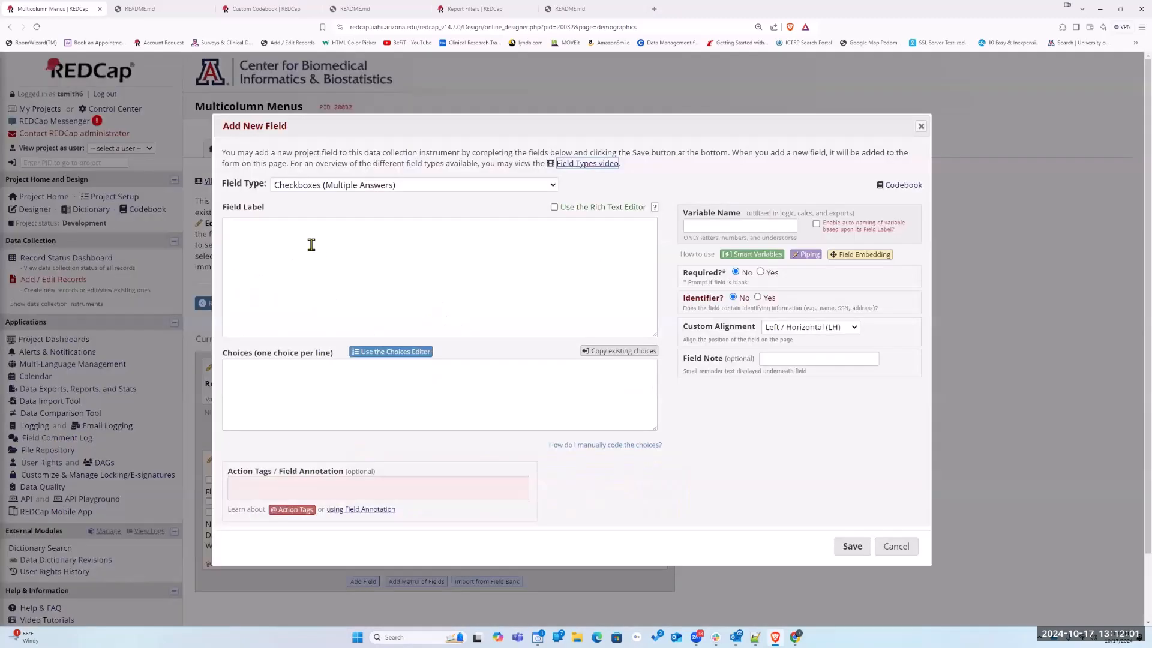
pyautogui.click(326, 185)
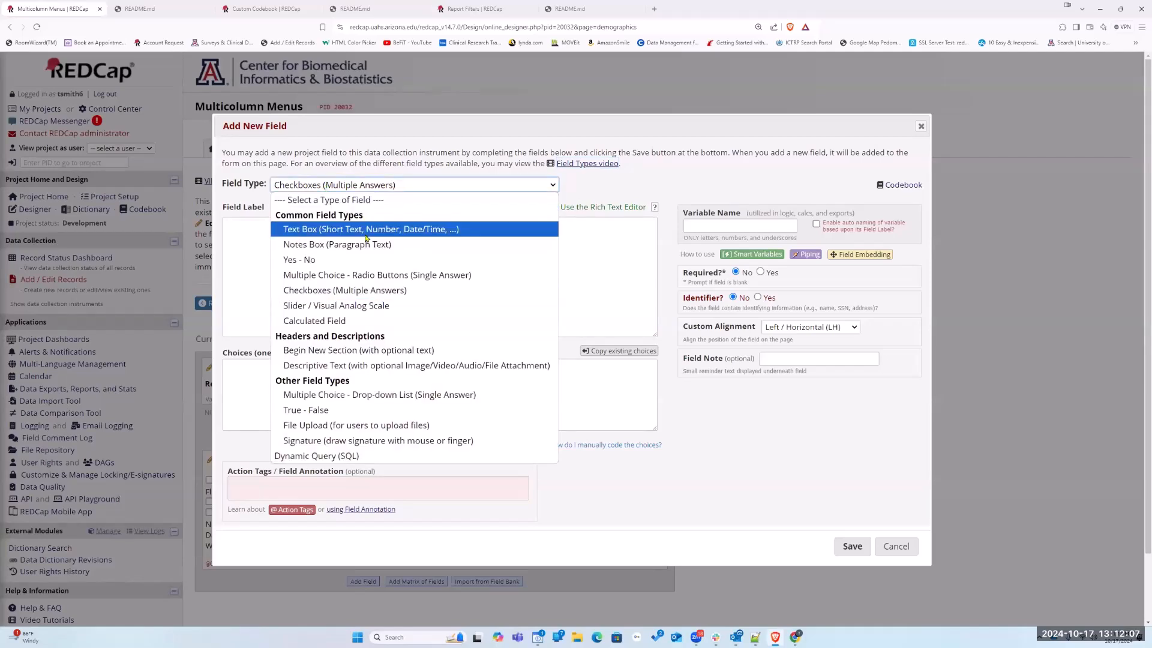
pyautogui.click(346, 364)
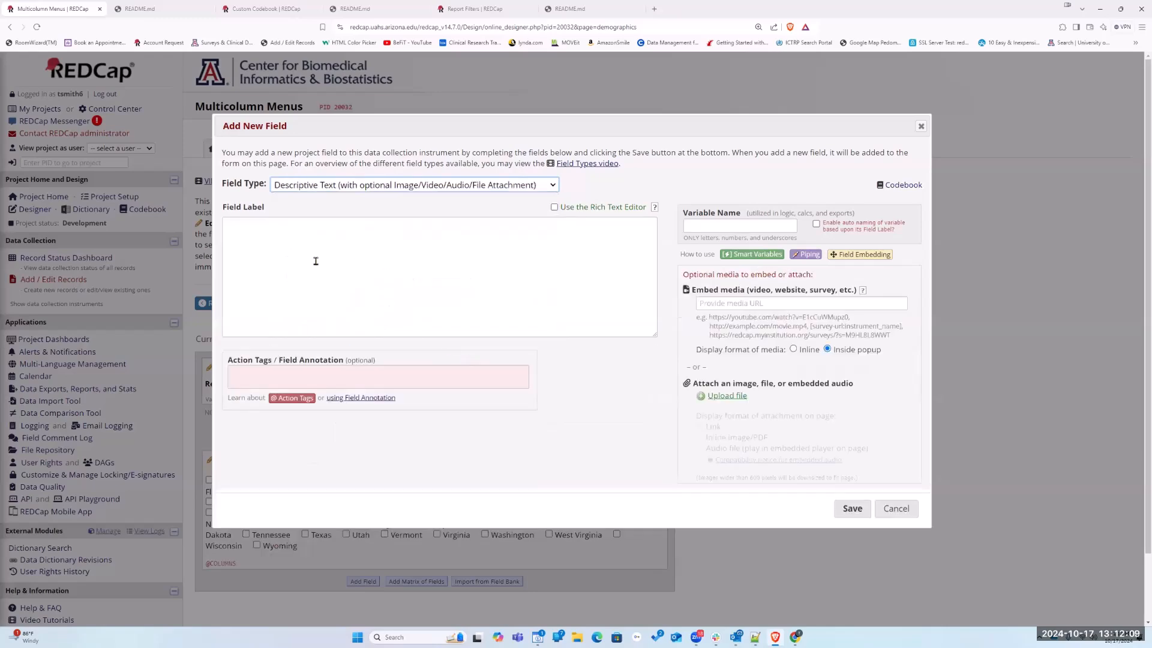
pyautogui.click(555, 207)
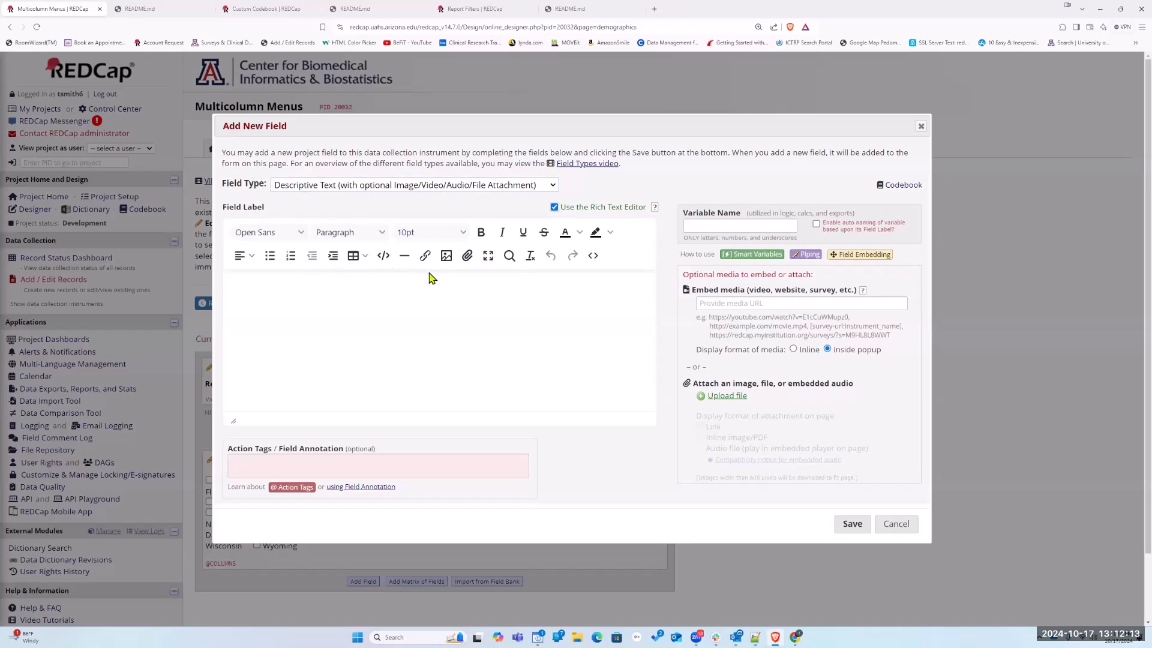
pyautogui.click(365, 256)
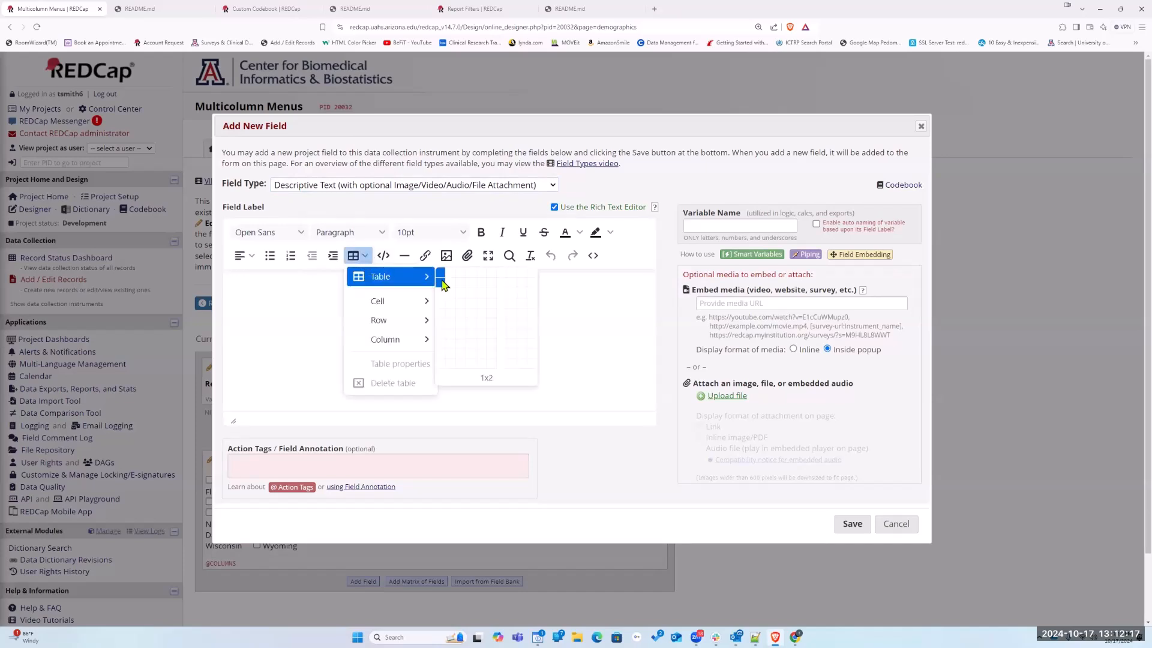
pyautogui.click(444, 283)
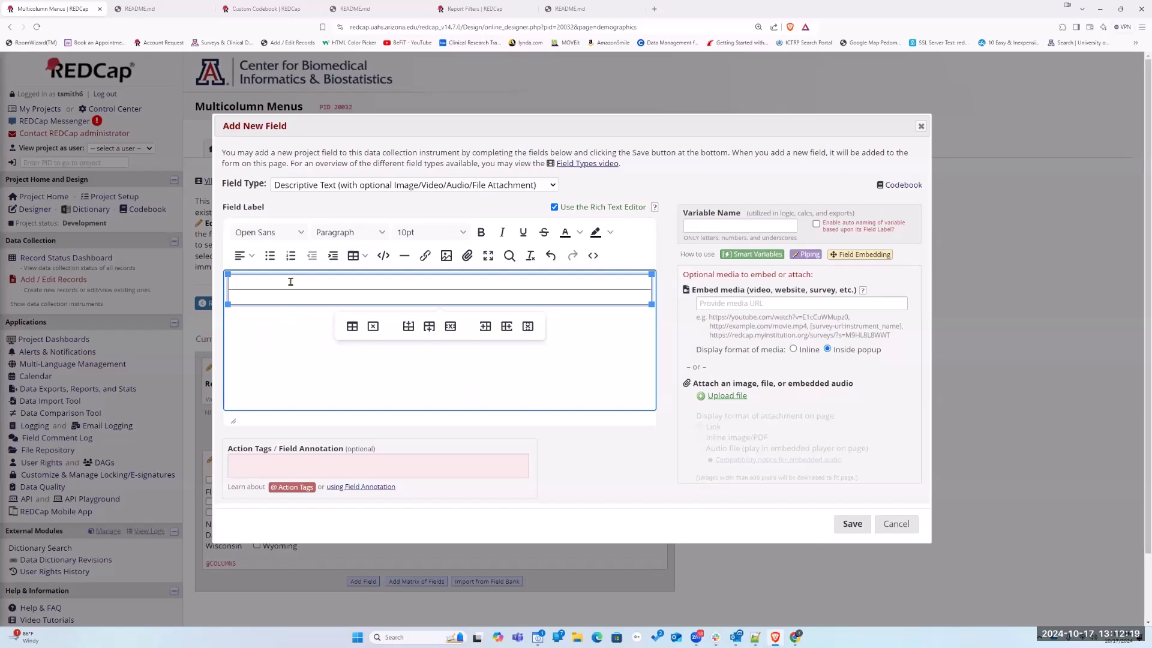
# Paste the label "What states have you lived in" into the table's first row and embed the field as {states} in the second row
pyautogui.write('What states have you lived in')
pyautogui.moveTo(329, 128)
pyautogui.mouseDown()
pyautogui.moveTo(513, 118)
pyautogui.moveTo(348, 135)
pyautogui.mouseUp()
pyautogui.click(268, 306)
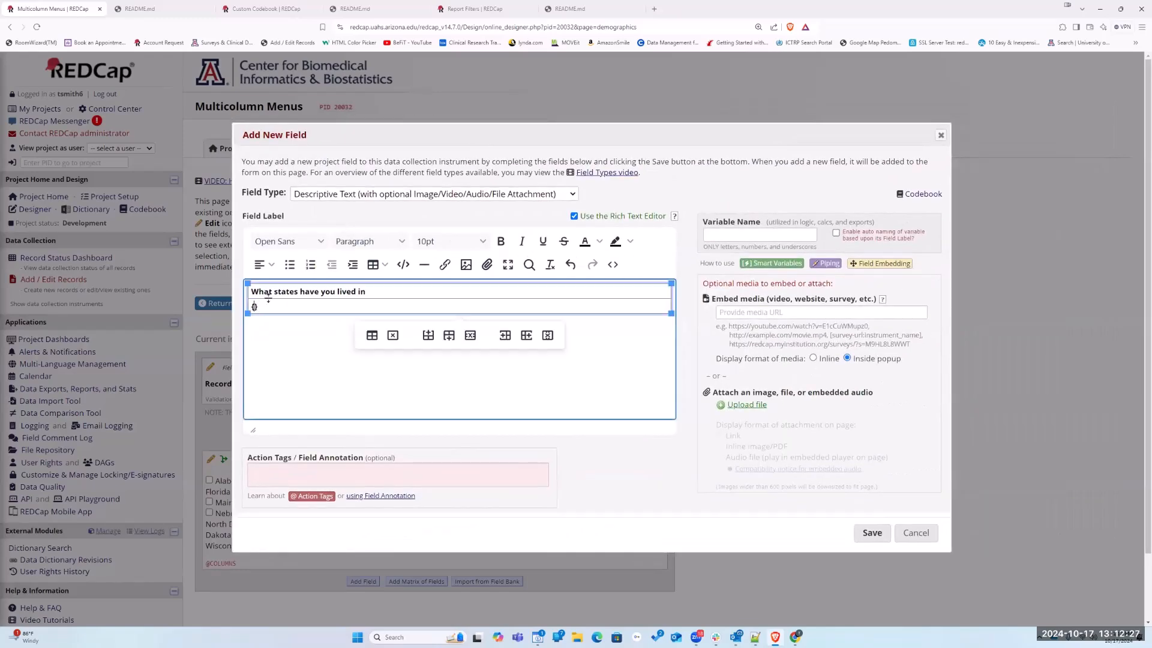
# Name the descriptive field's variable states_header, save it, and view the embedded layout in a new record's Demographics form
pyautogui.click(716, 235)
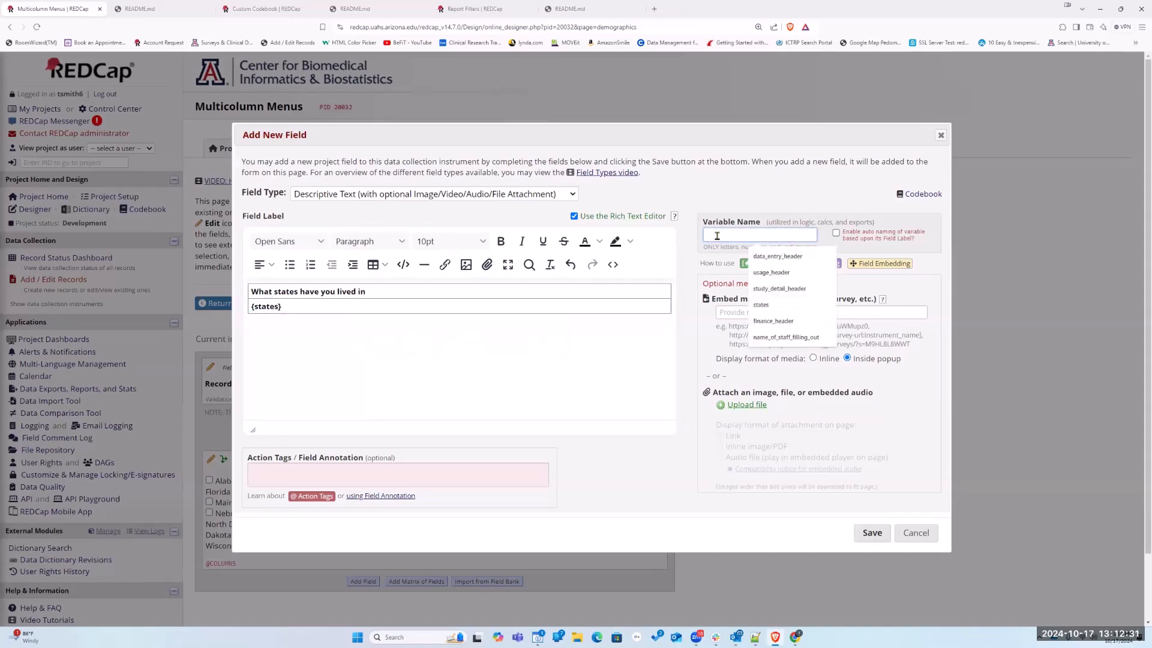
pyautogui.write('states header')
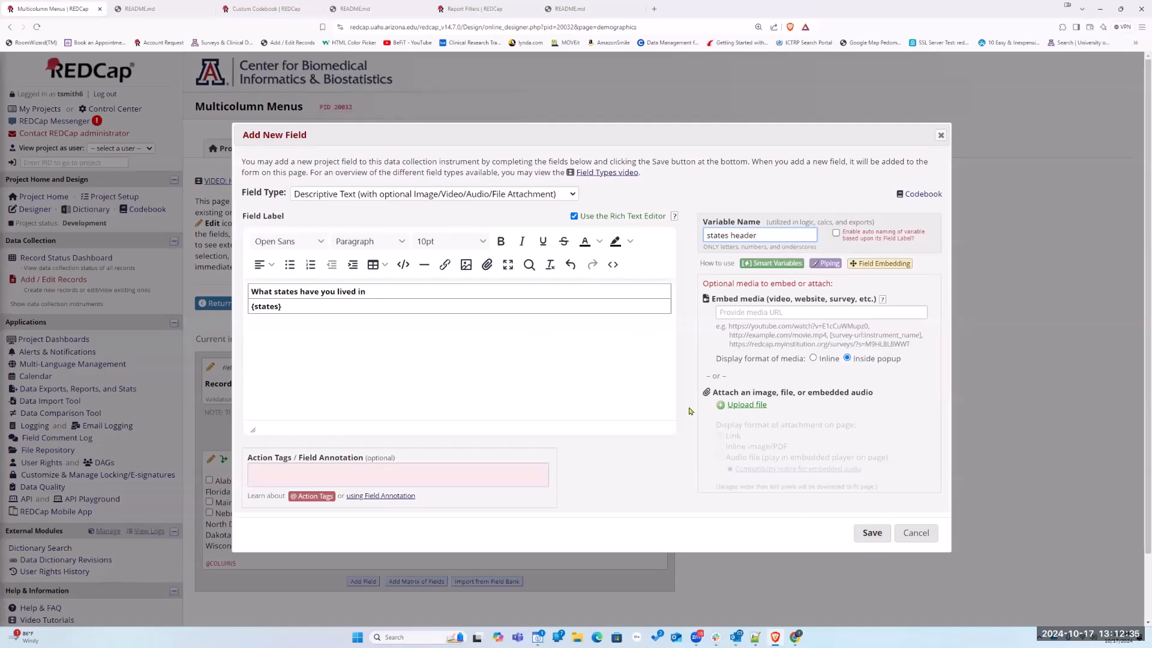
pyautogui.click(873, 532)
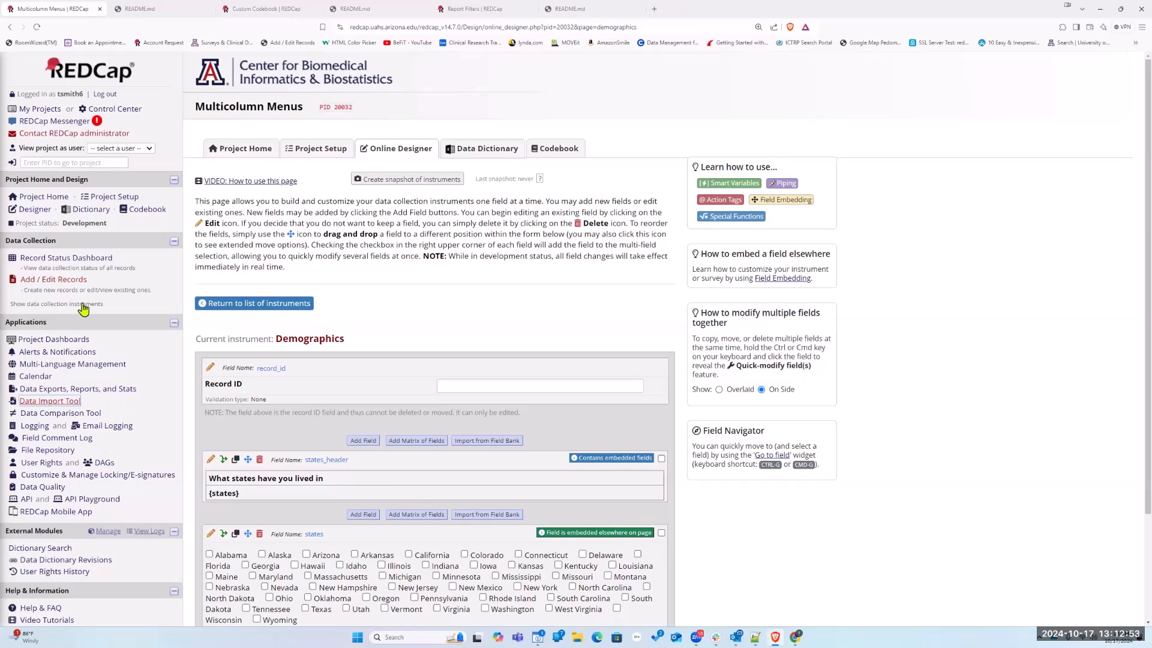
pyautogui.click(61, 261)
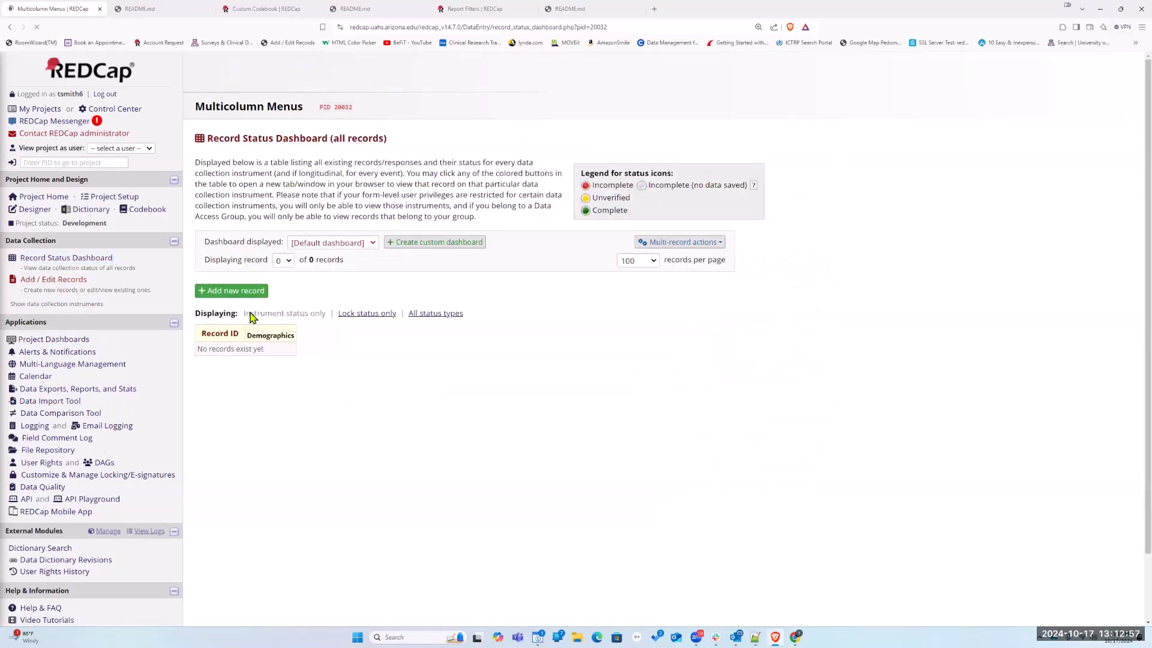
pyautogui.click(231, 290)
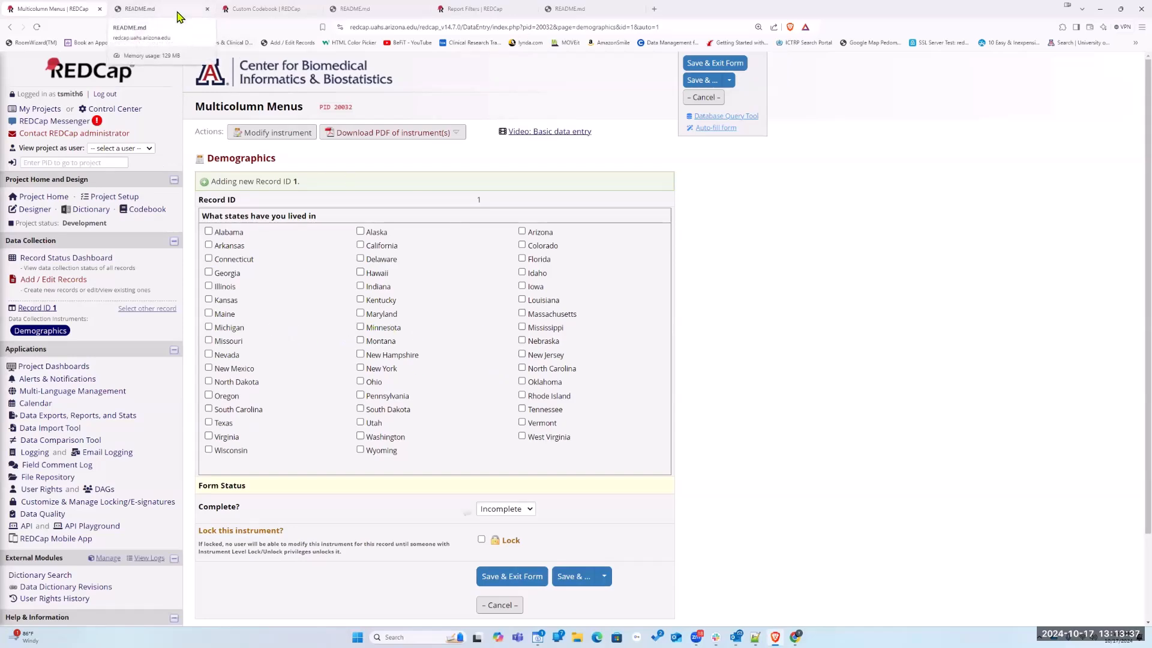
pyautogui.click(179, 15)
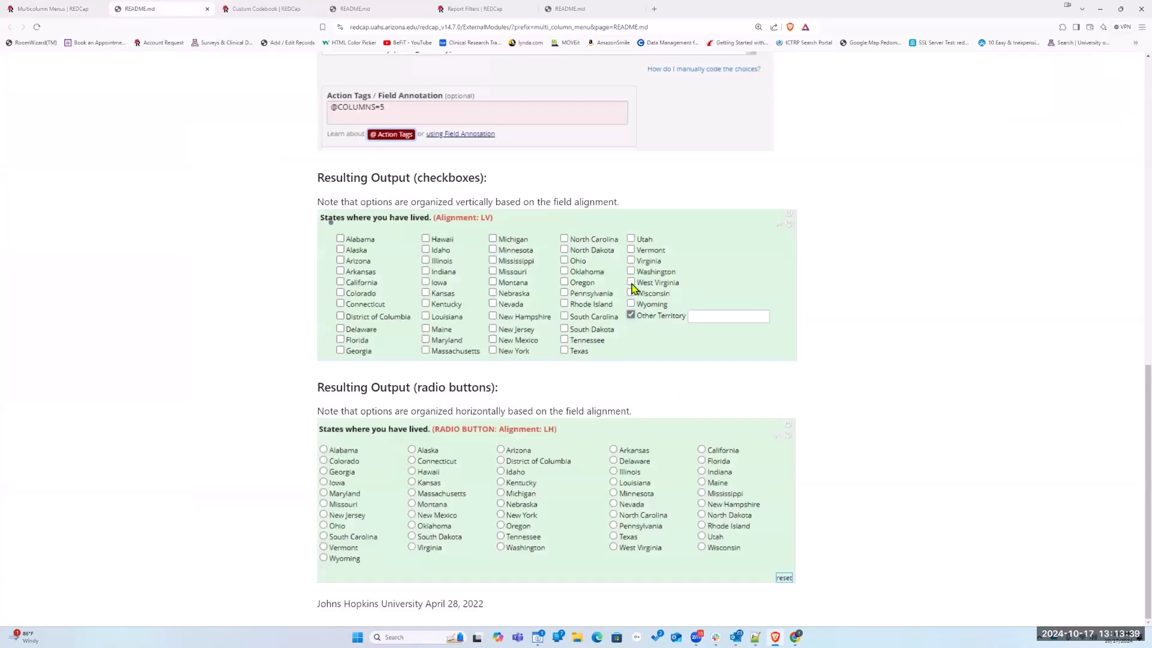
pyautogui.scroll(10, 630, 288)
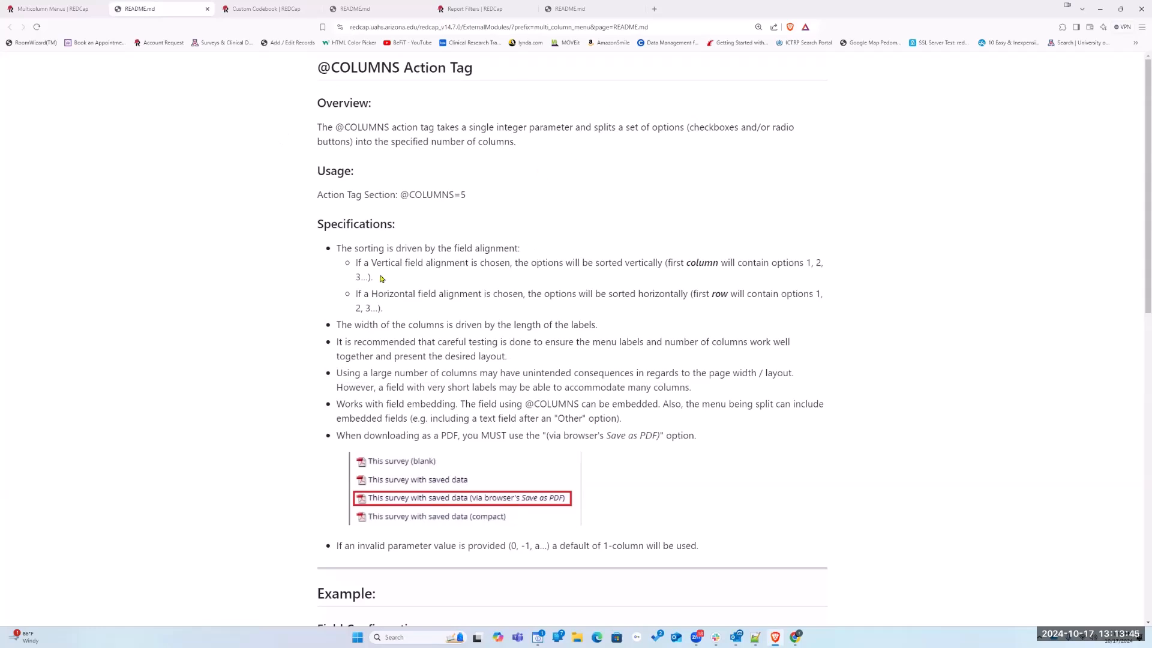
pyautogui.scroll(-3, 436, 346)
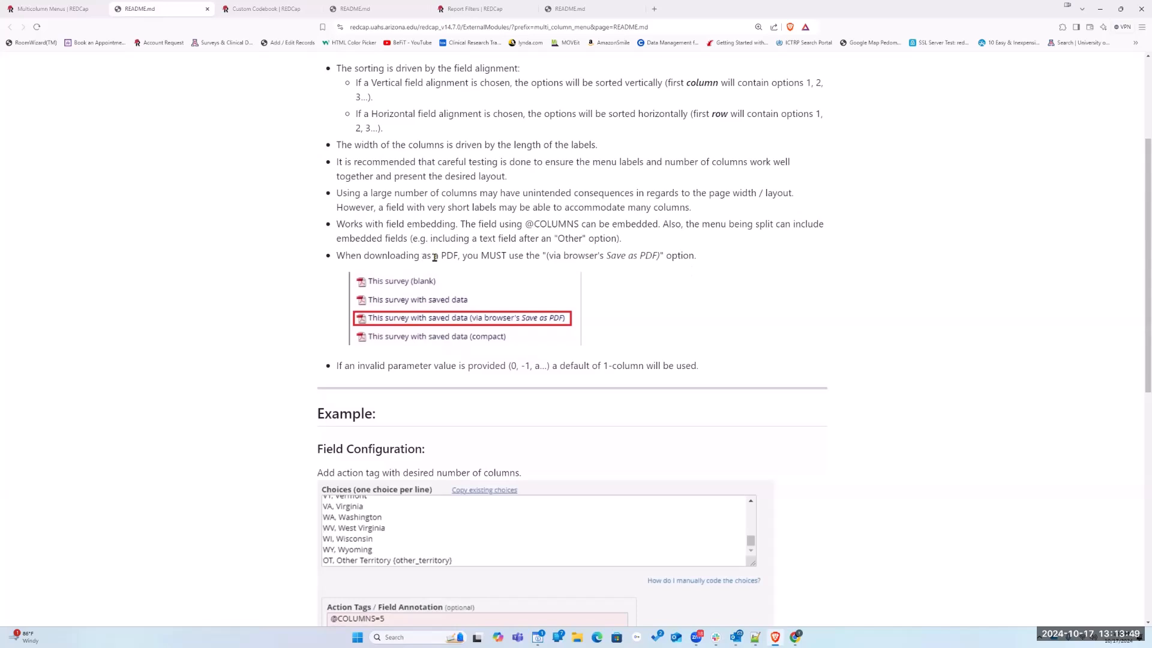
pyautogui.moveTo(336, 255); pyautogui.dragTo(698, 262)
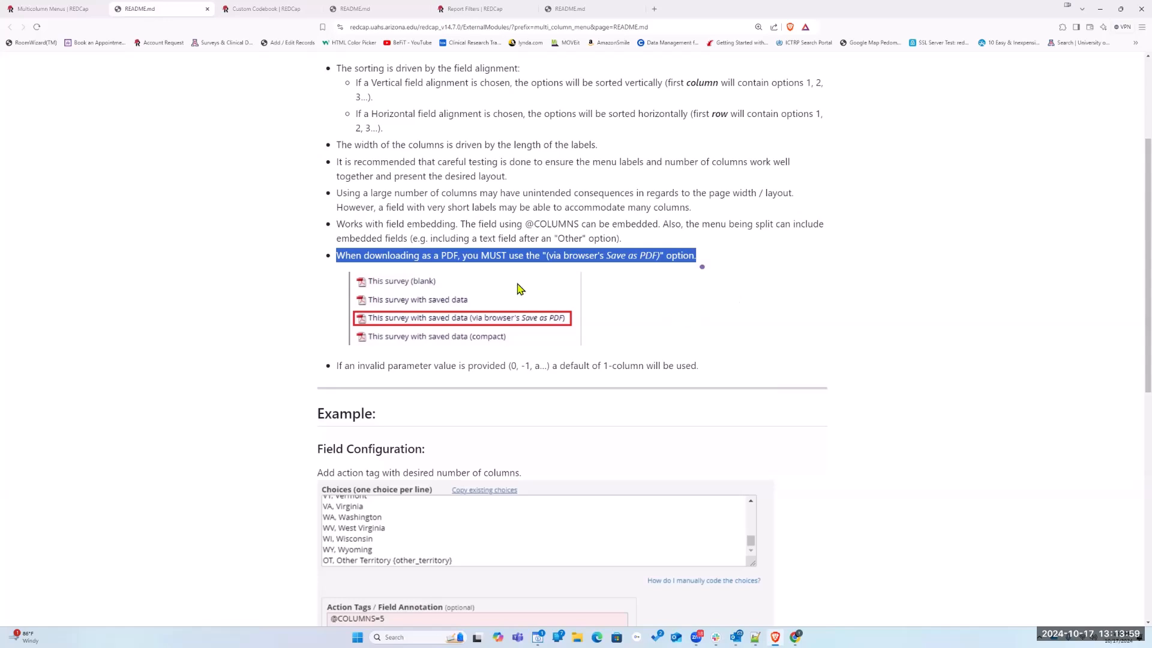
pyautogui.scroll(3, 188, 136)
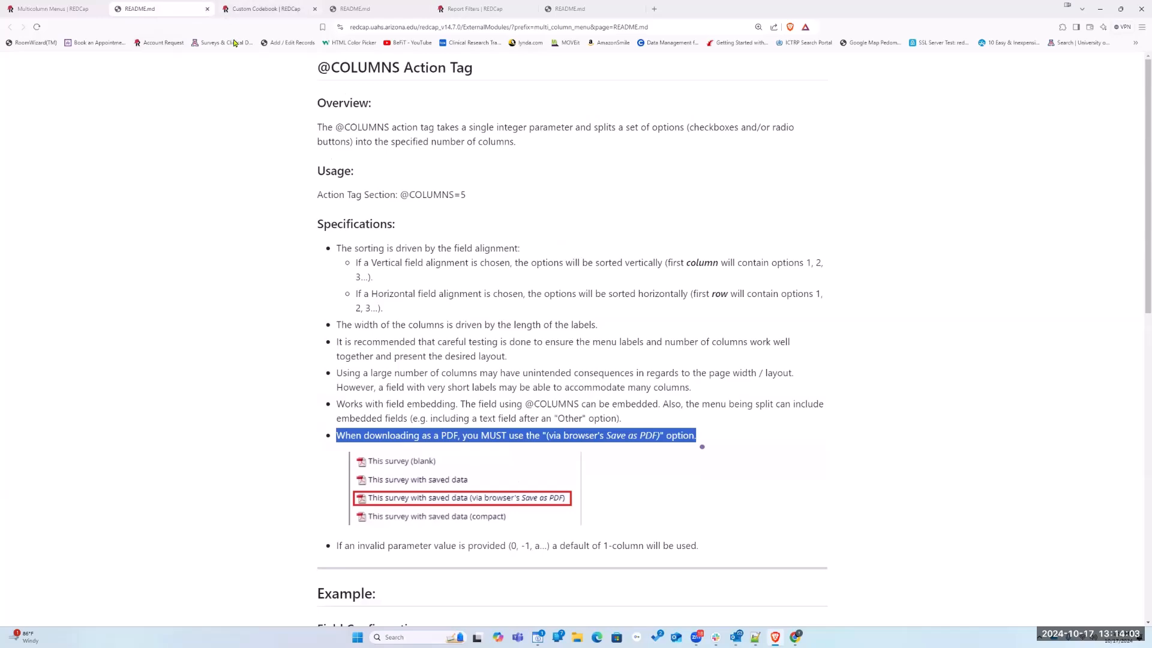
pyautogui.click(207, 9)
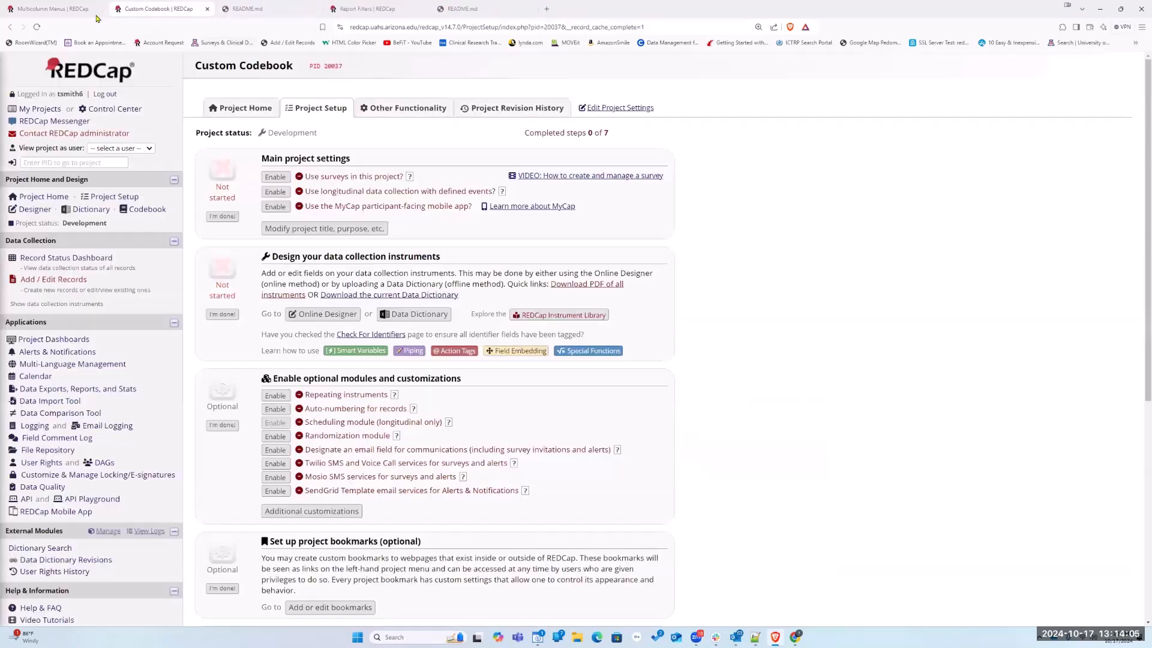